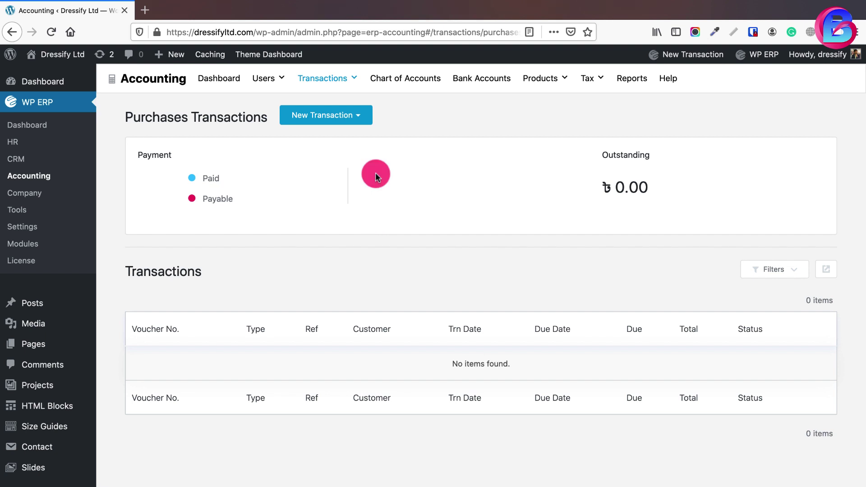
Open the New Transaction dropdown on the Purchases Transactions page
click(360, 116)
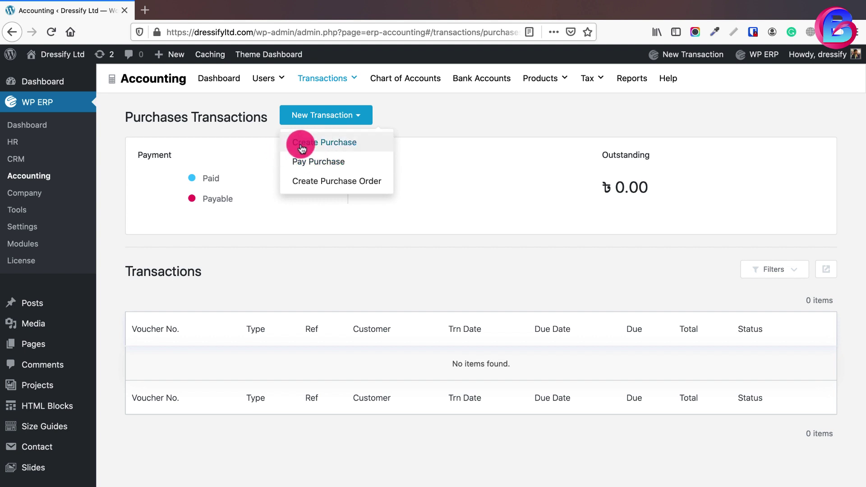
Start a new purchase and select the existing vendor from the Vendor list
click(328, 141)
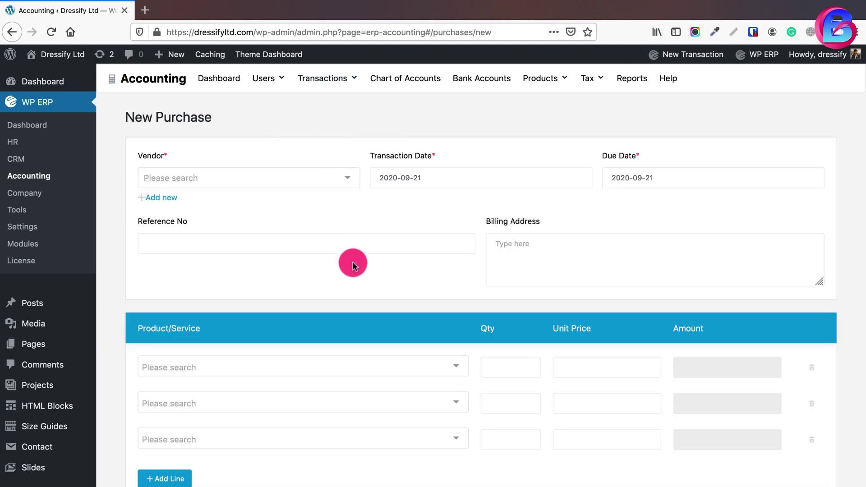
click(347, 181)
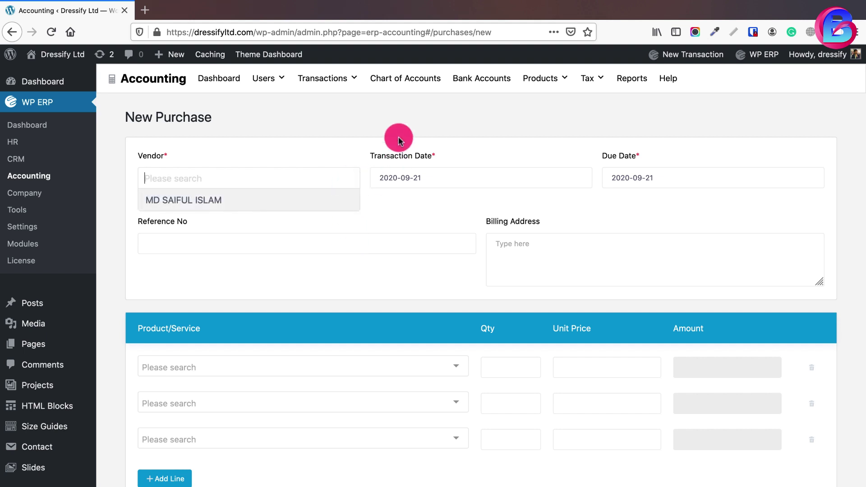
click(302, 146)
mouse_move(263, 85)
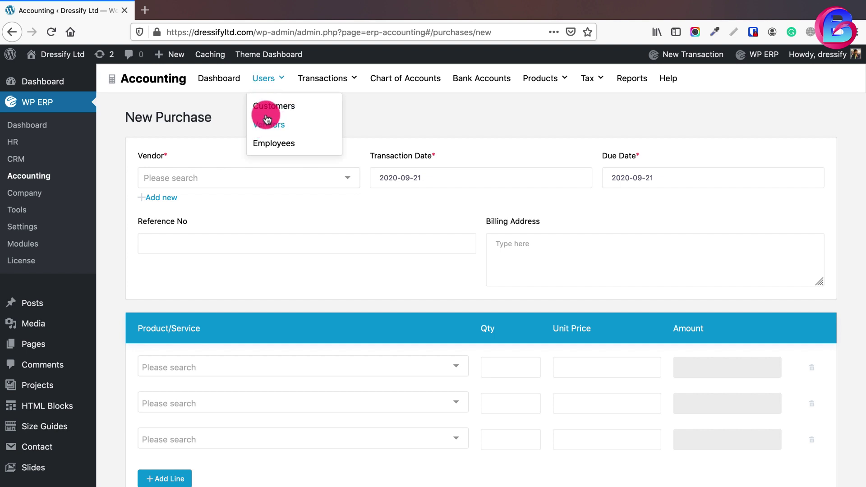
click(163, 198)
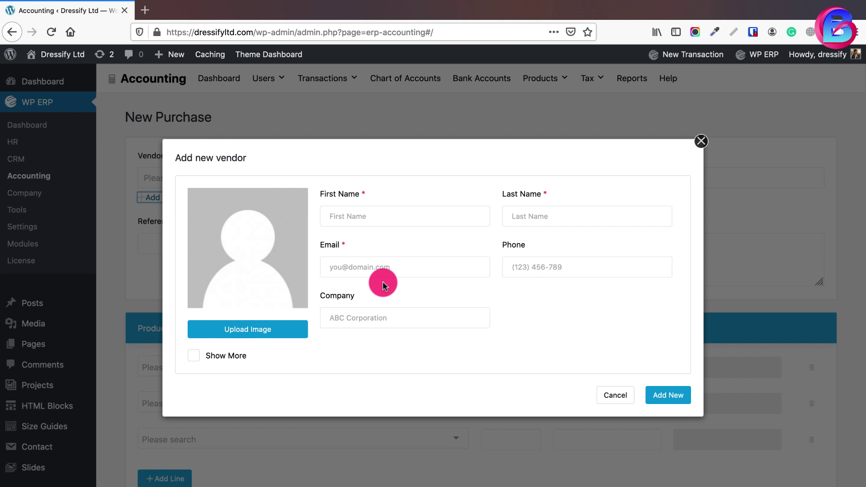
click(701, 141)
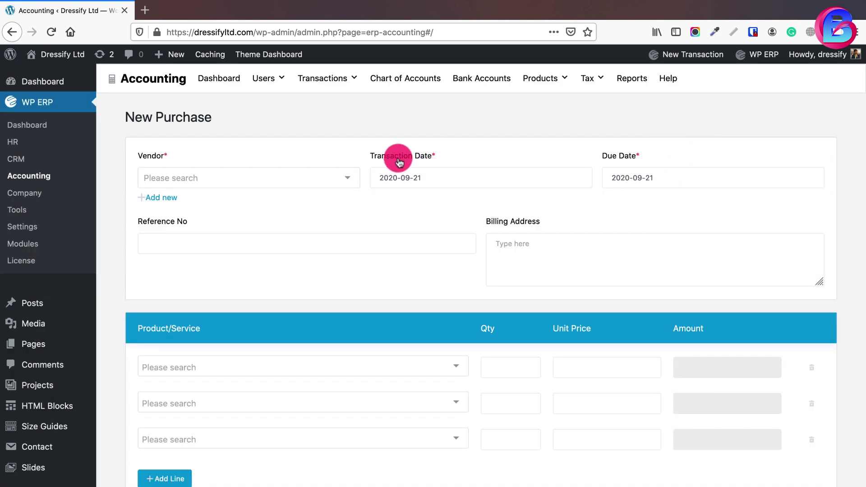
click(347, 176)
click(214, 199)
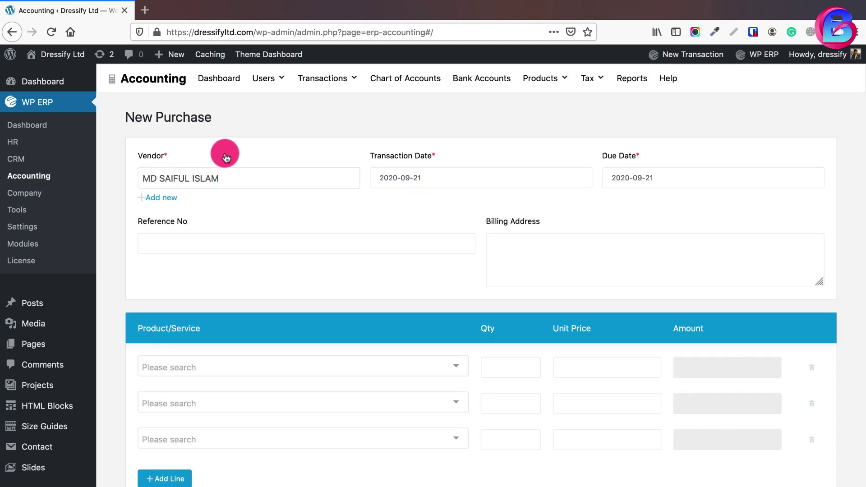
Open Products & Services in a new background tab
click(207, 367)
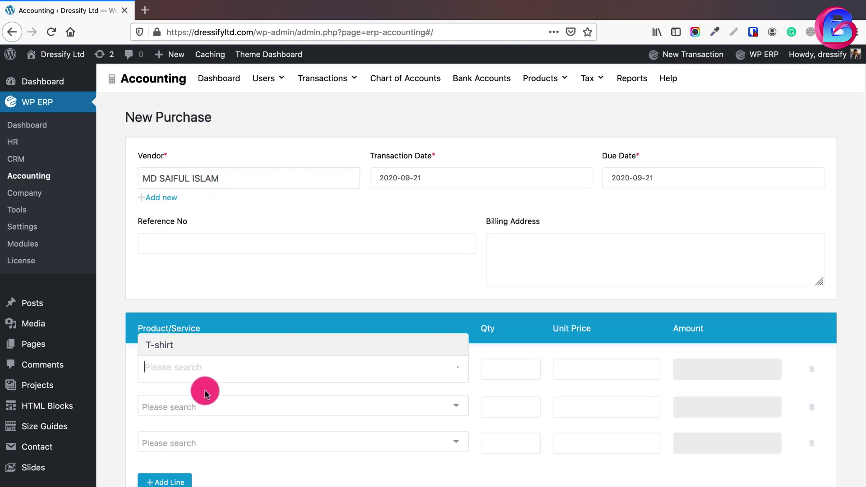
click(318, 246)
mouse_move(525, 82)
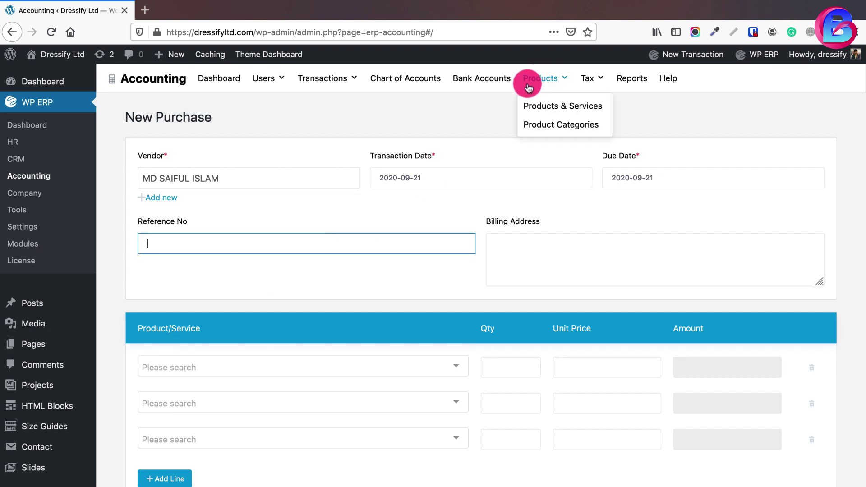
right_click(538, 104)
click(552, 108)
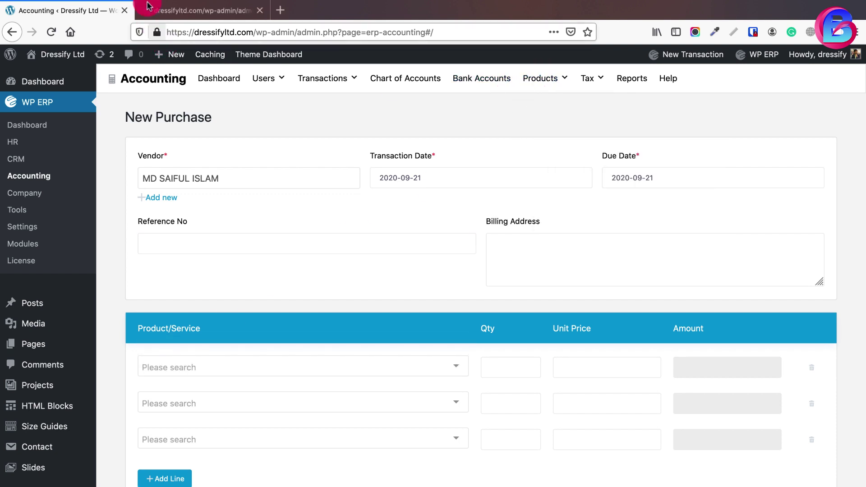
click(183, 12)
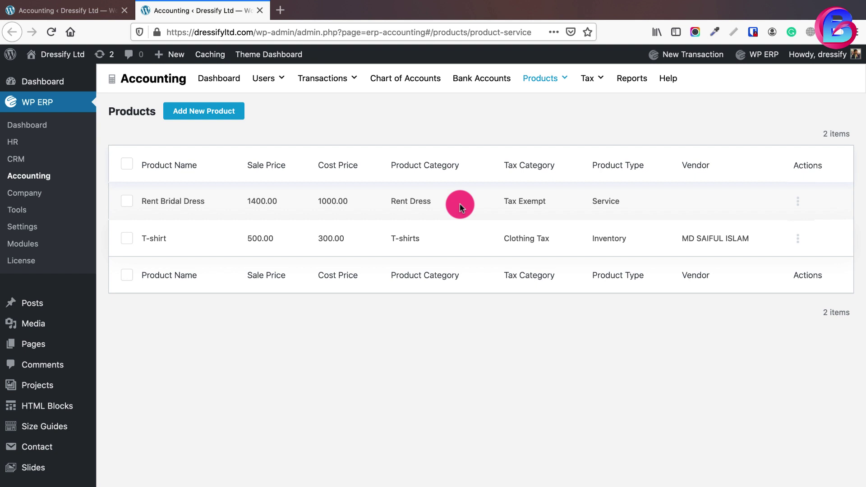
click(16, 11)
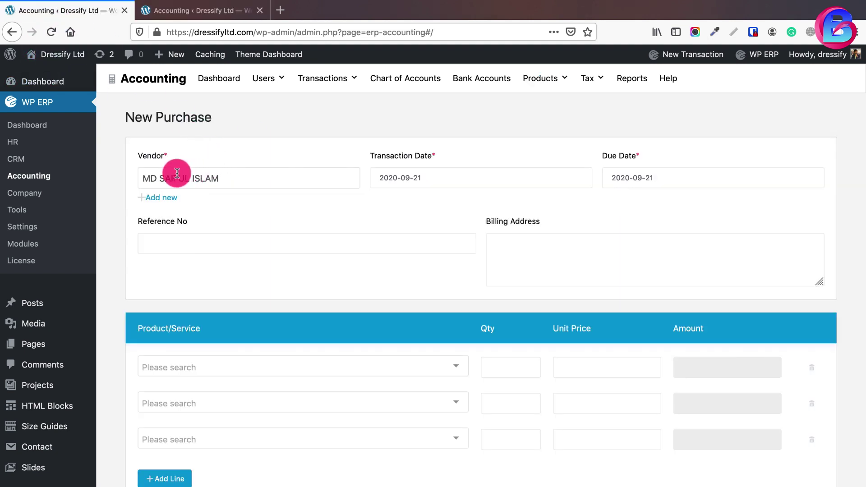
Set the purchase's due date to 30 September 2020
click(292, 365)
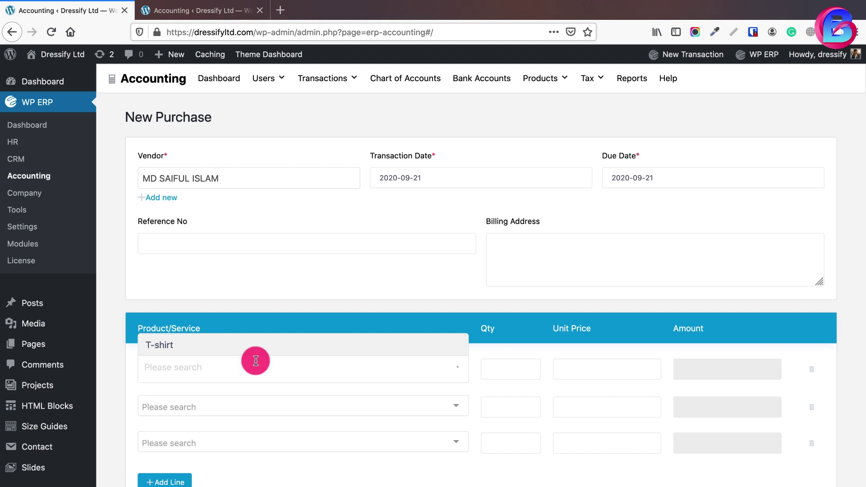
click(384, 207)
click(441, 181)
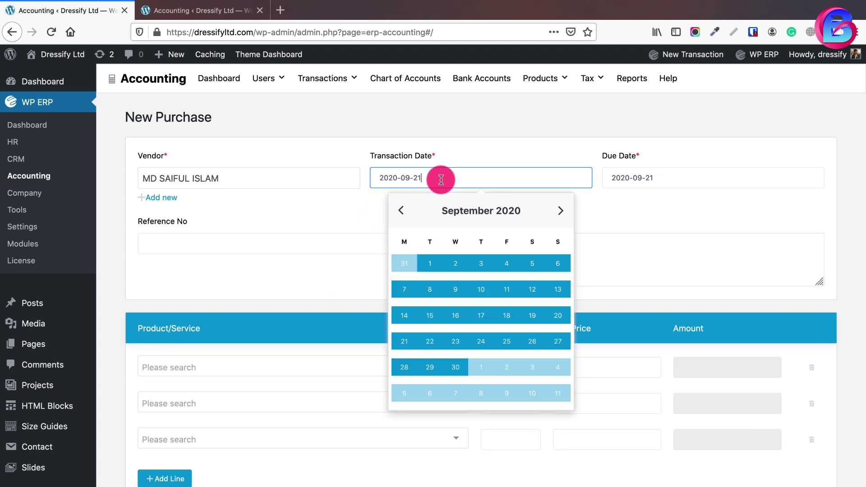
click(354, 214)
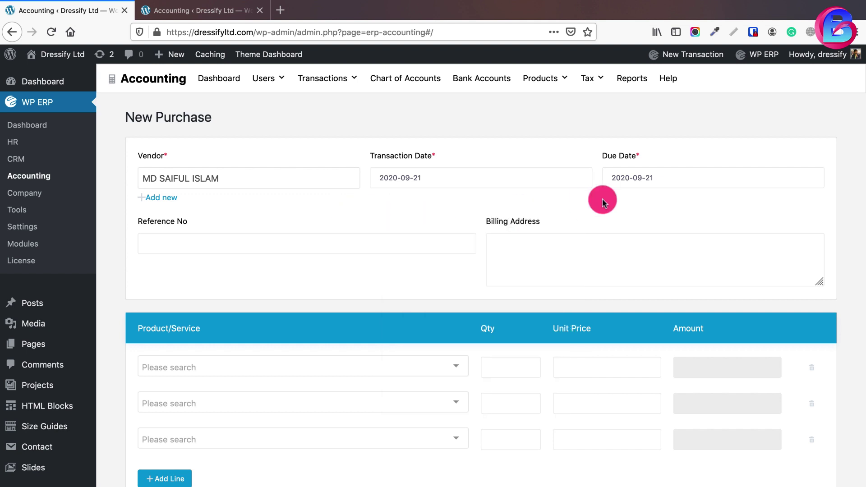
click(611, 177)
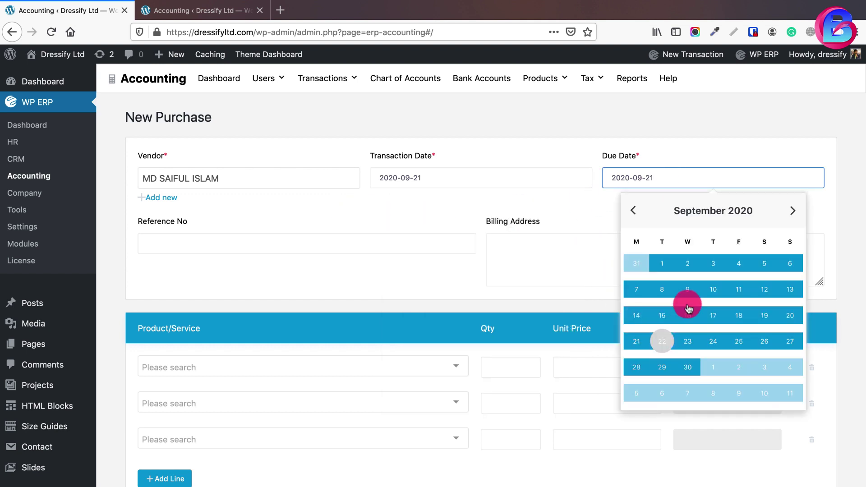
click(689, 368)
Enter the purchase reference number and begin the billing address
click(414, 244)
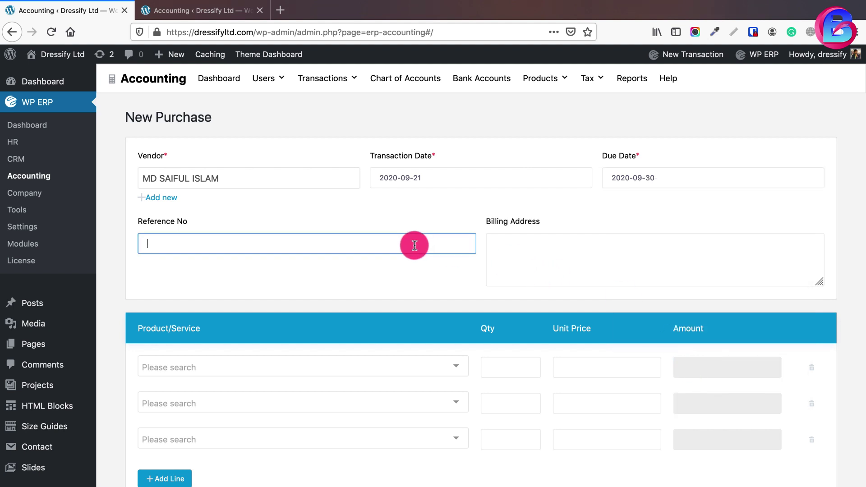
text(dfl01244554)
click(526, 254)
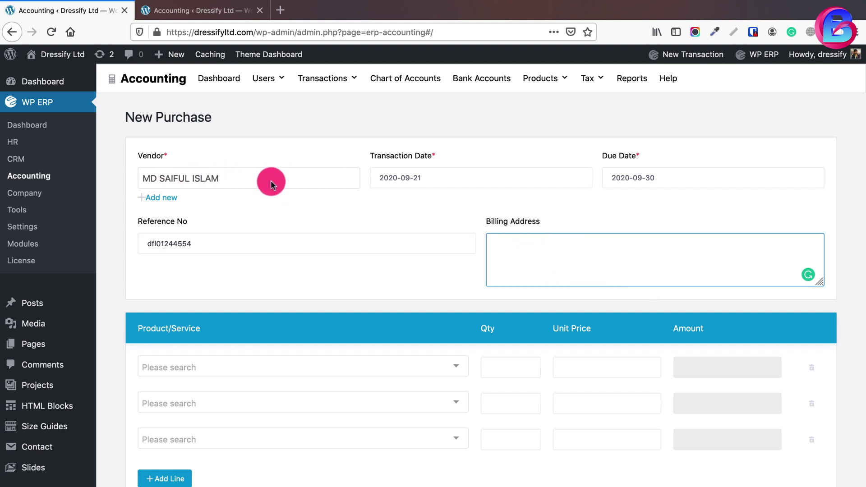
click(527, 257)
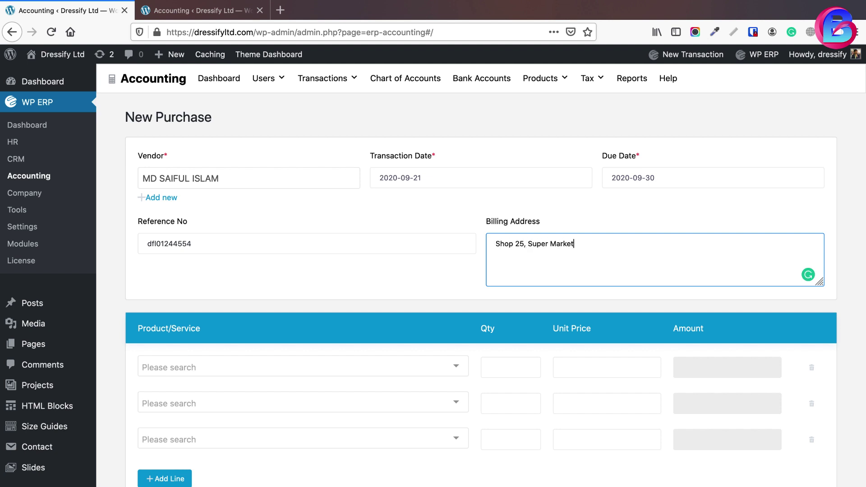
Finish the vendor's billing address and add a T-shirt line with quantity 50000
click(440, 366)
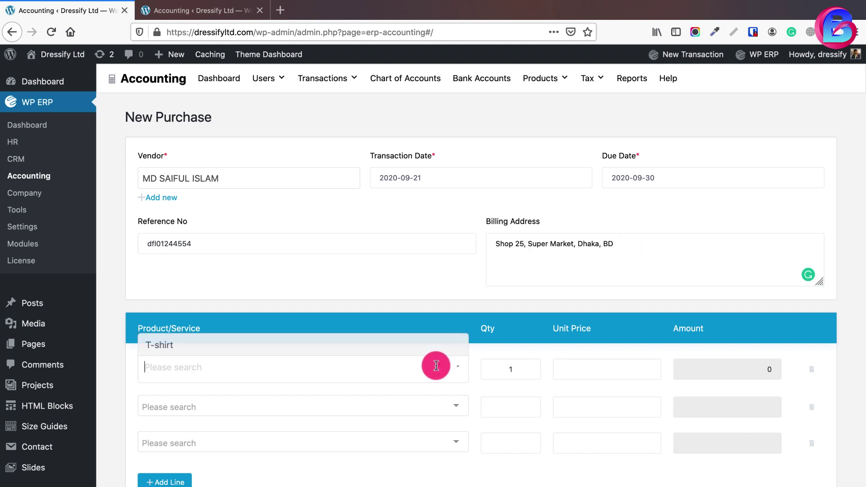
click(187, 347)
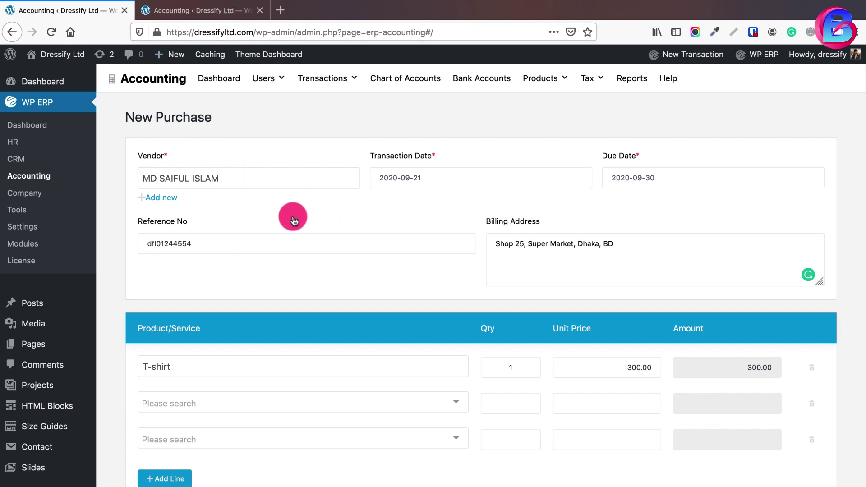
double_click(501, 363)
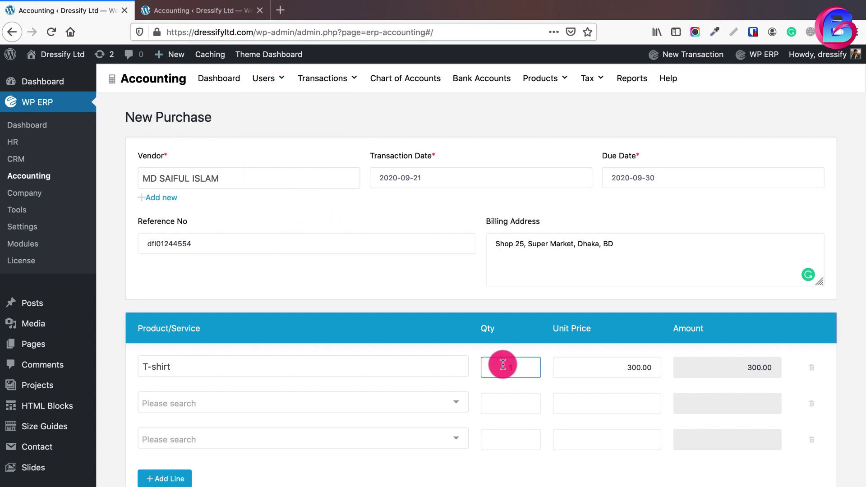
text(50000)
click(545, 409)
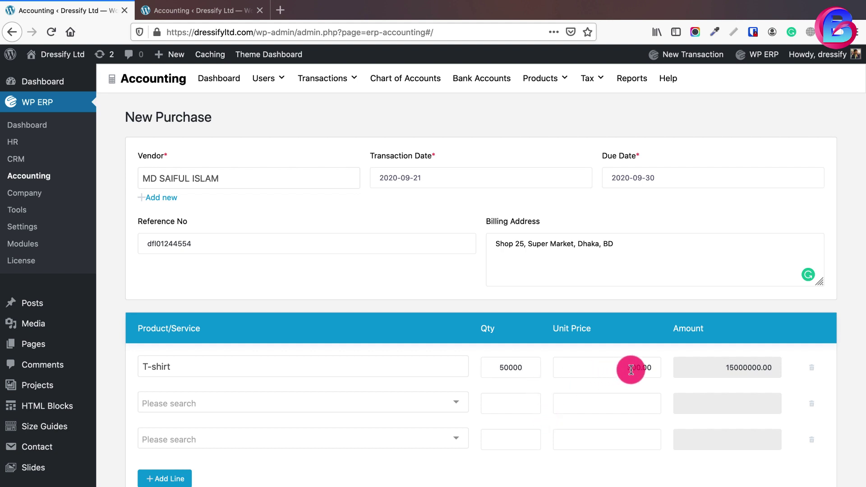
click(810, 447)
Remove the remaining empty line and save the T-shirt purchase
click(810, 402)
scroll(531, 368, down, 3)
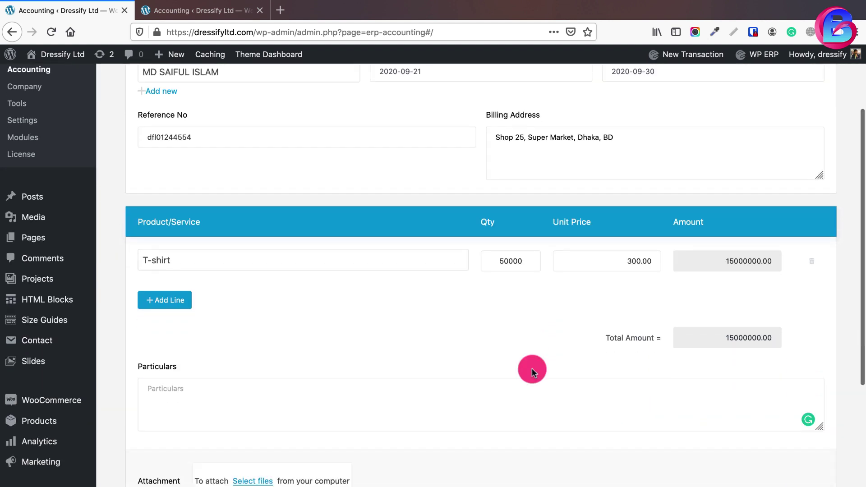
click(168, 371)
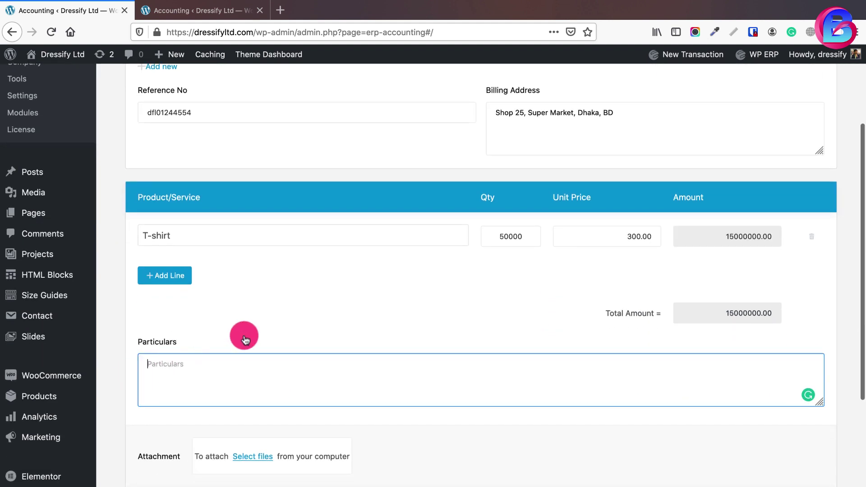
click(773, 455)
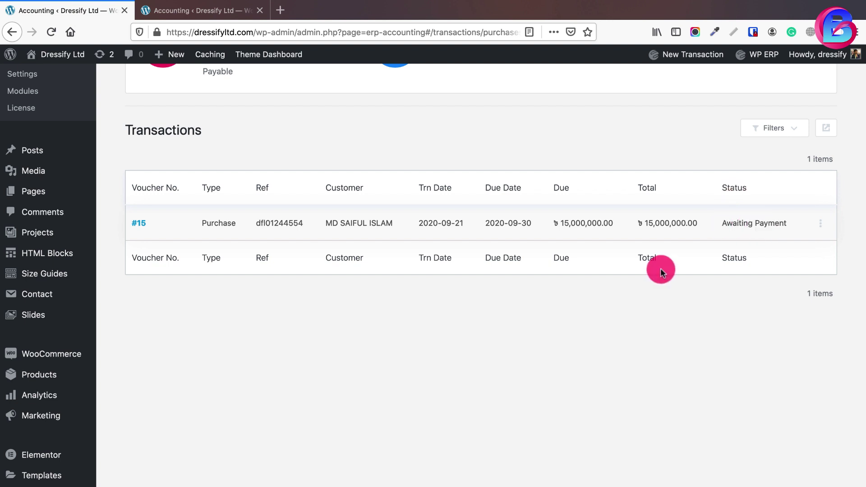
Start a payment for purchase #15 via its Make Payment action
click(820, 223)
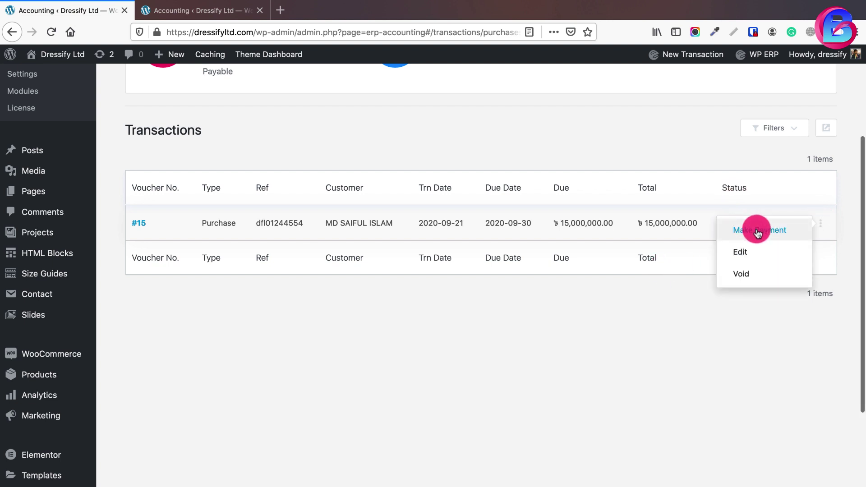
click(400, 332)
scroll(400, 332, up, 4)
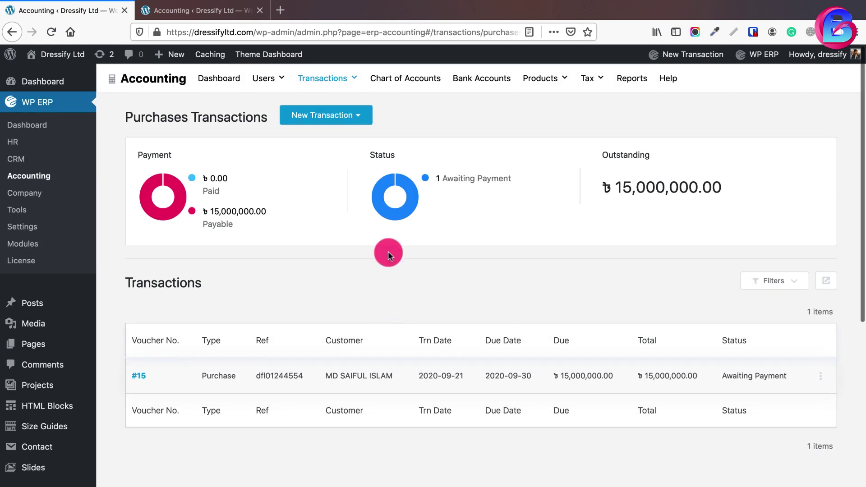
click(363, 115)
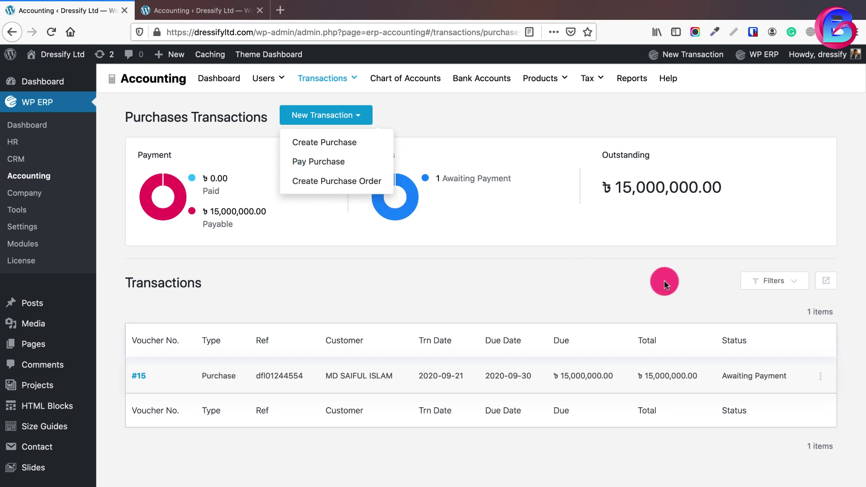
click(819, 375)
click(785, 383)
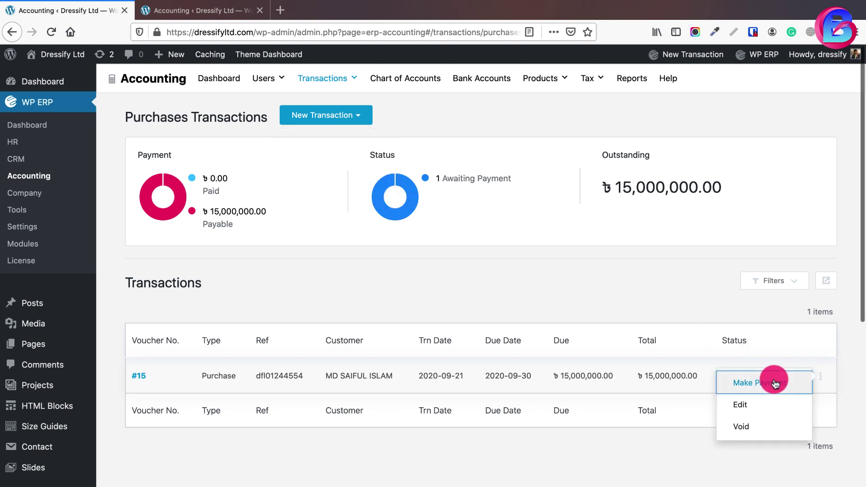
click(419, 170)
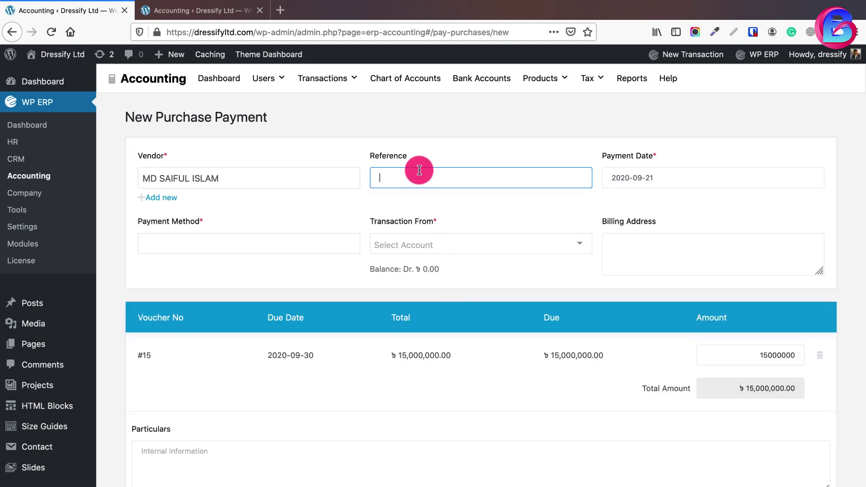
Enter a payment reference, choose Bank from Islami Bank Bangladesh Ltd, then return to Purchases
text(dfl01244551)
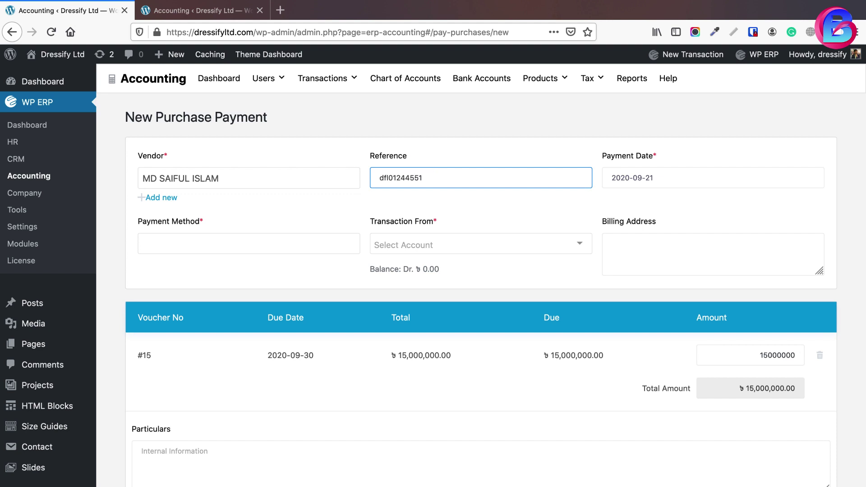
click(691, 178)
click(548, 210)
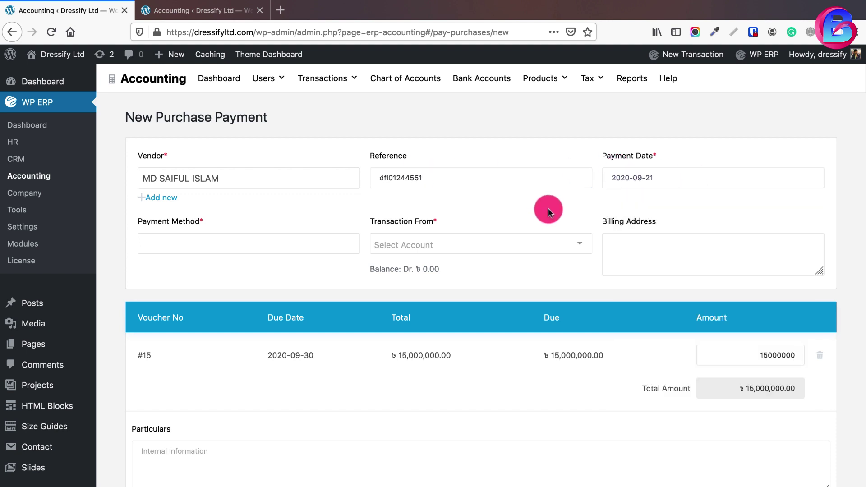
click(275, 235)
click(200, 290)
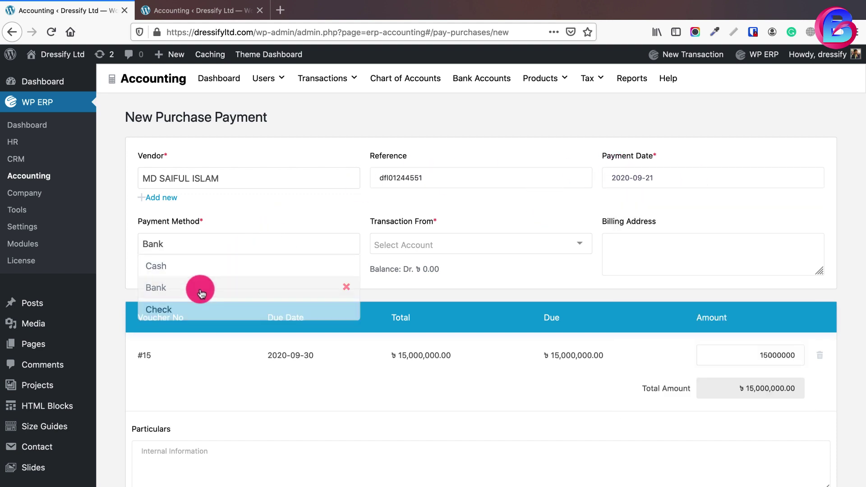
click(423, 253)
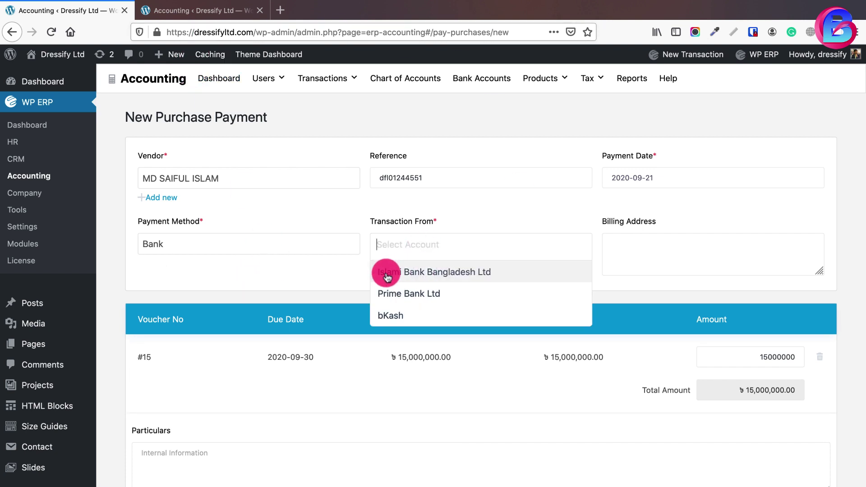
click(463, 276)
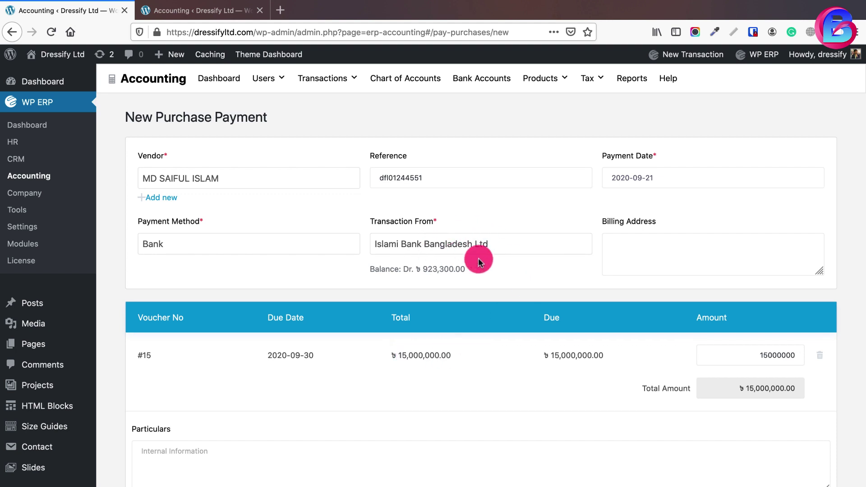
mouse_move(323, 80)
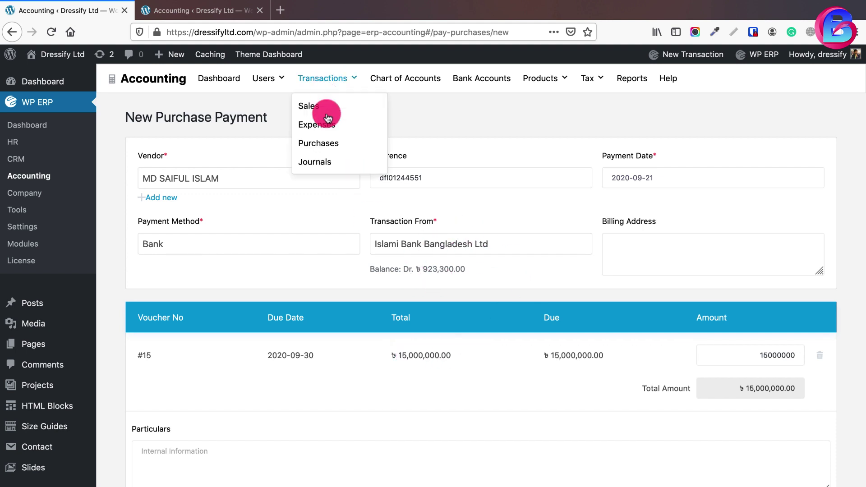
click(319, 145)
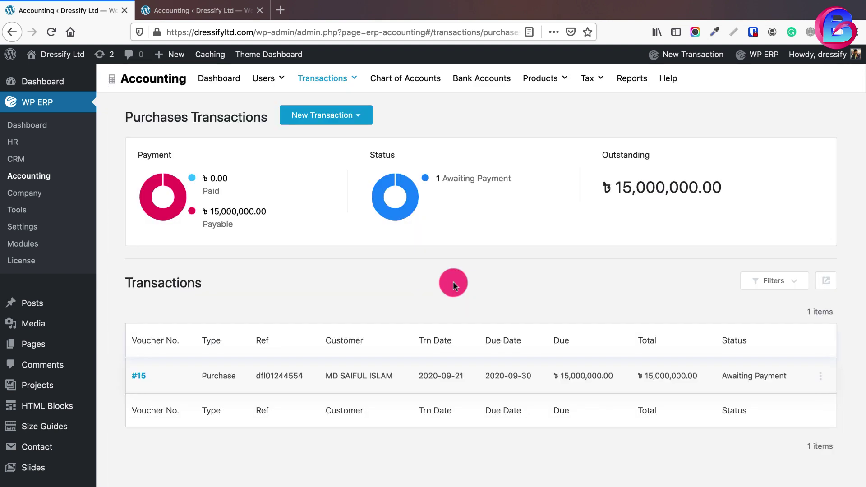
Edit purchase #15 and change the T-shirt quantity to 100
click(819, 376)
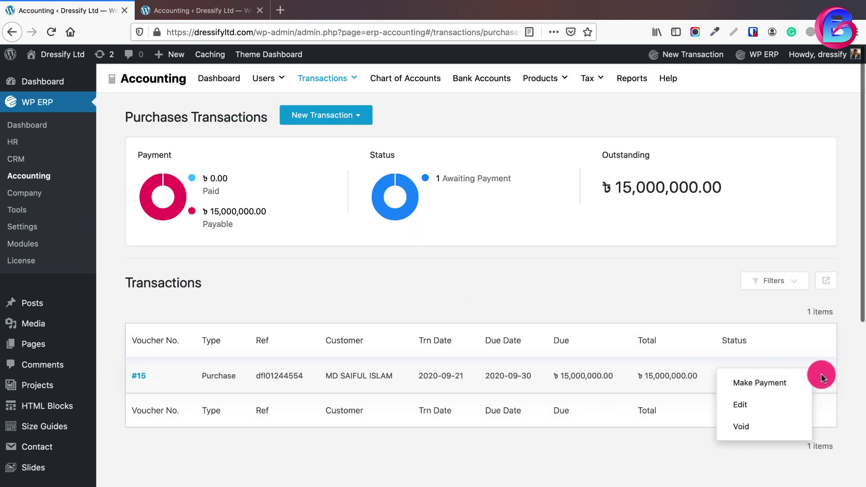
click(734, 404)
click(506, 367)
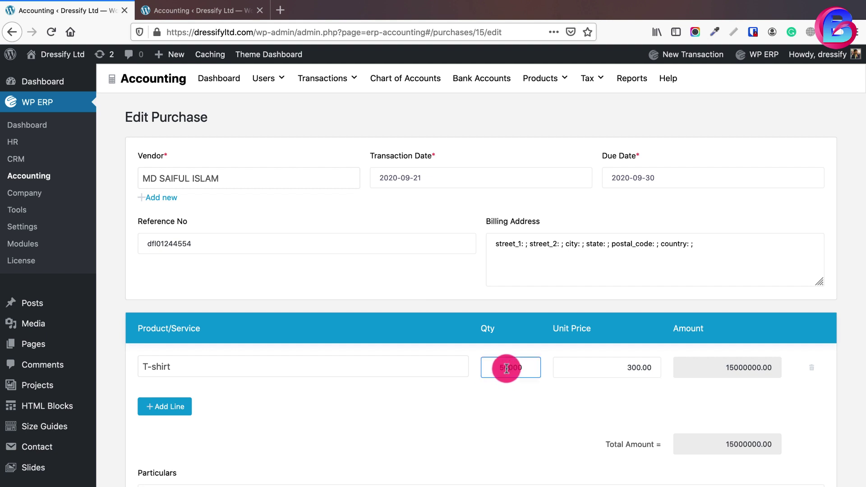
double_click(506, 367)
text(1)
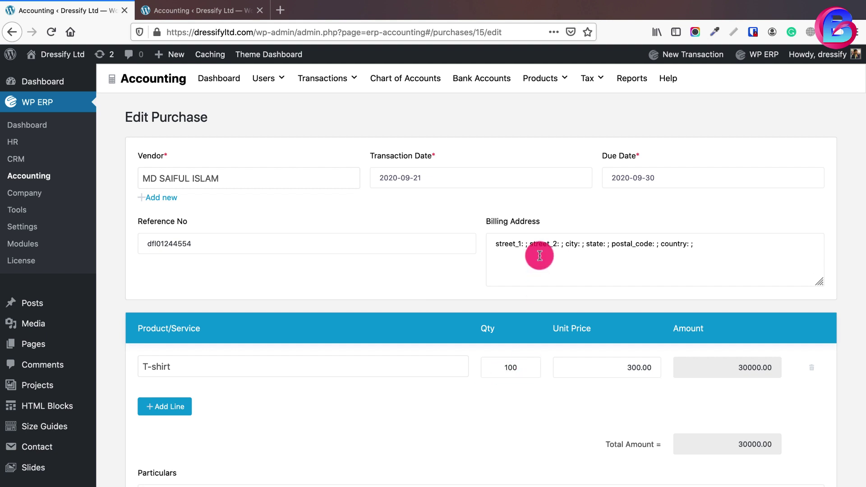
Replace the billing address with the vendor's address and update the purchase
triple_click(537, 255)
key(BackSpace)
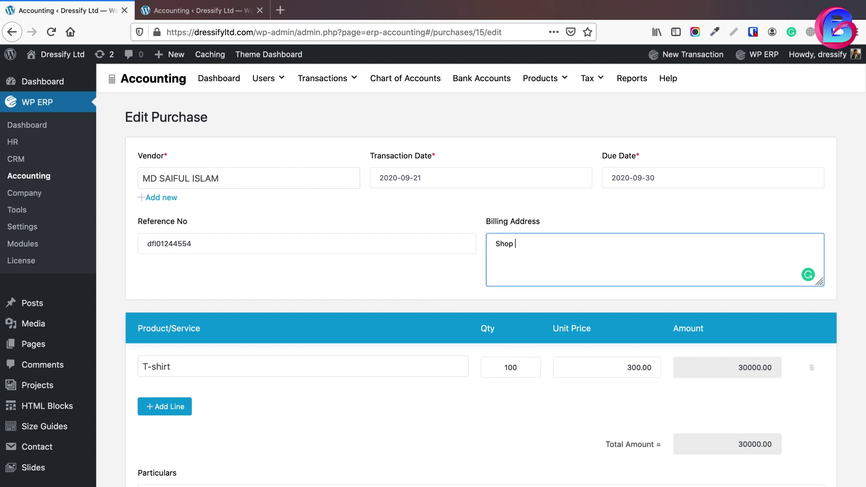
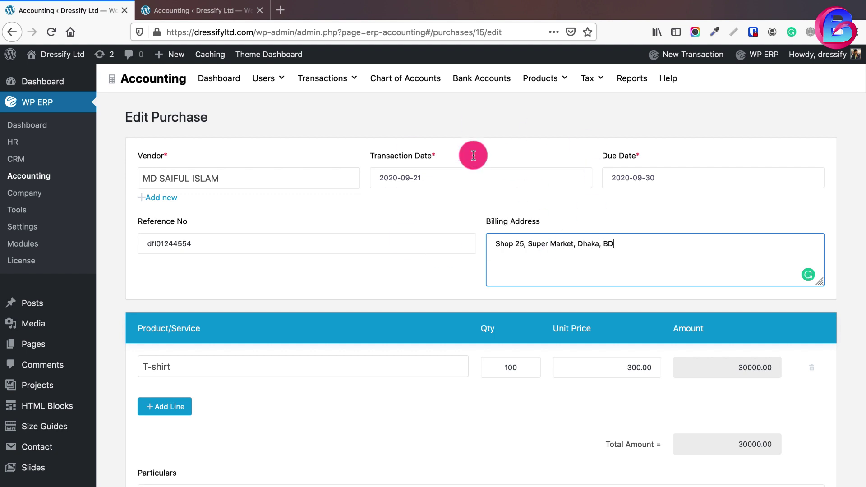
scroll(597, 330, down, 5)
click(765, 439)
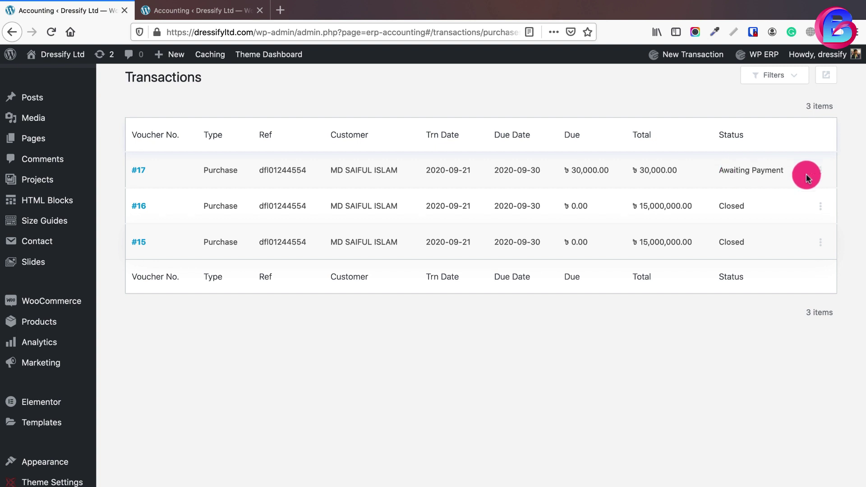
Start paying purchase #17 with a reference, Bank method and Islami Bank Bangladesh Ltd account
click(821, 172)
click(748, 174)
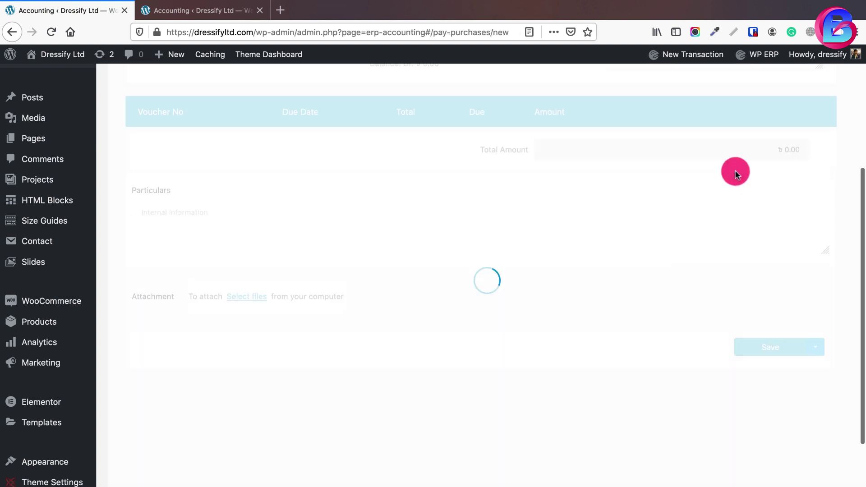
click(438, 169)
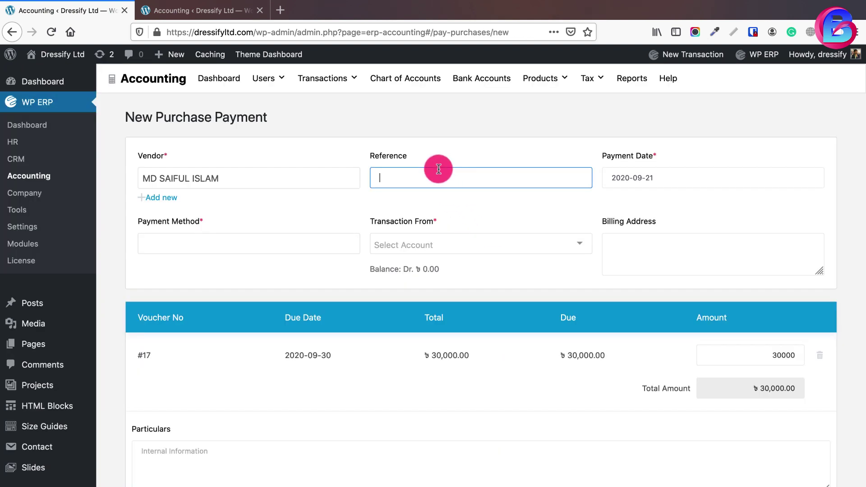
text(dfl01445445411)
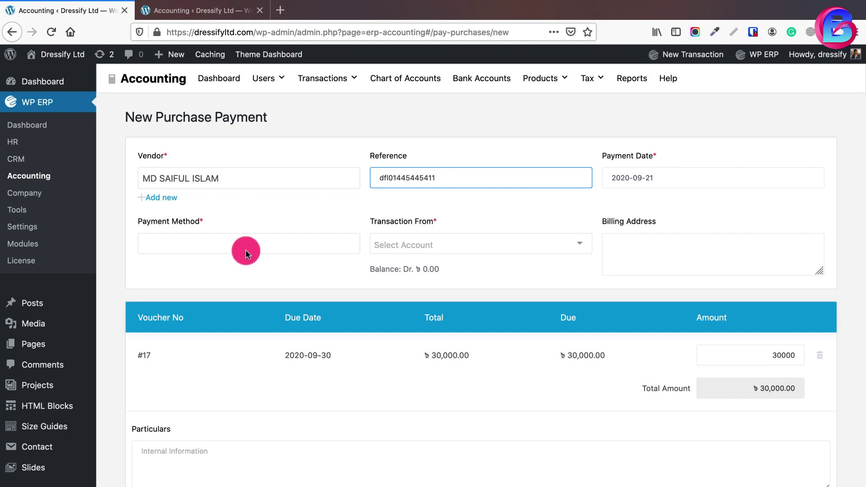
click(242, 247)
click(190, 291)
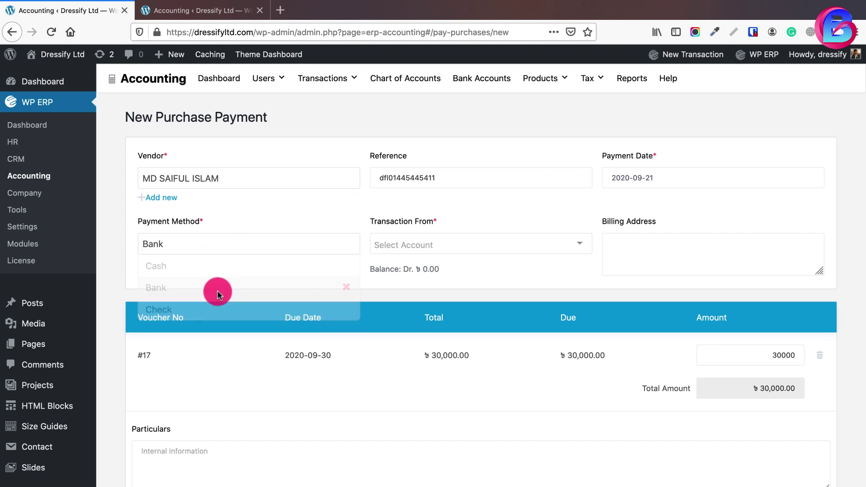
click(580, 244)
click(456, 273)
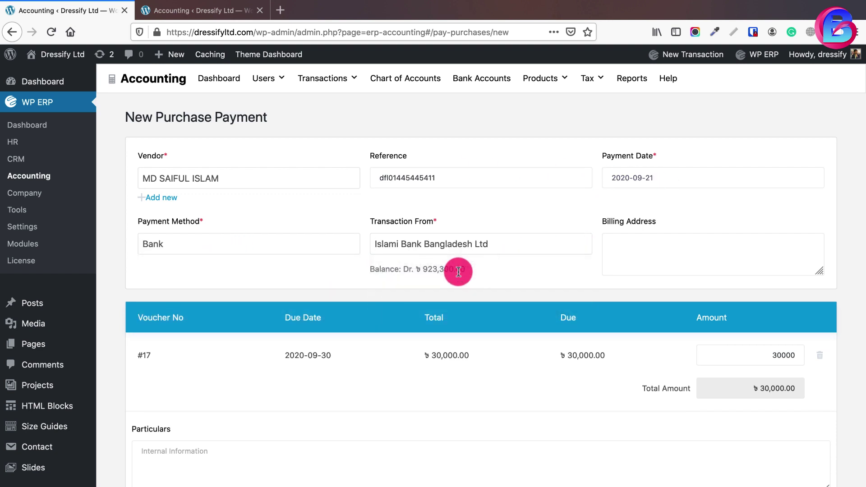
Add the vendor's billing address and save the 30,000 payment
click(675, 252)
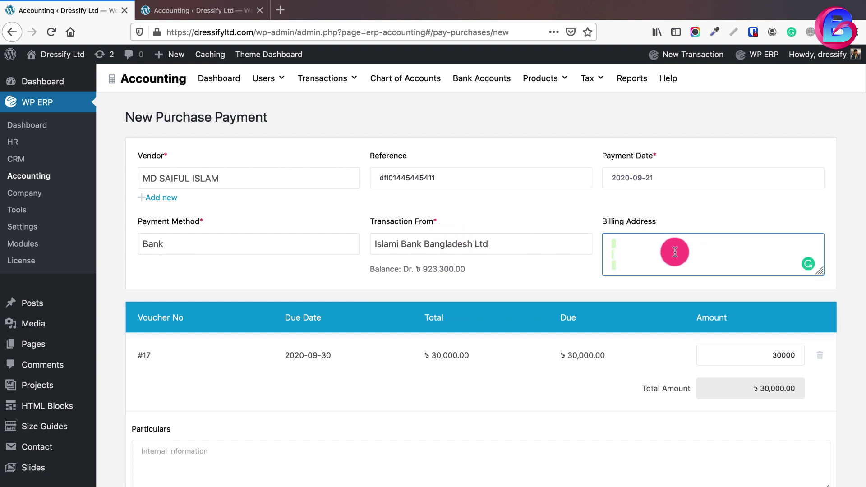
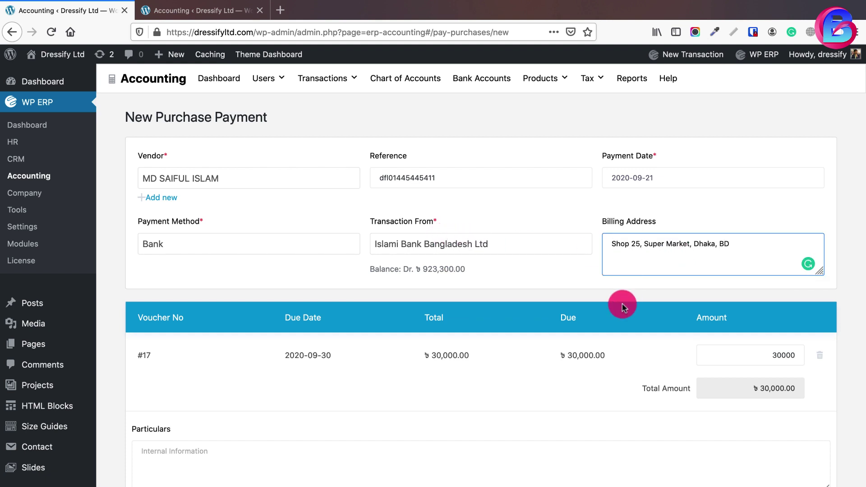
scroll(622, 306, down, 10)
click(771, 284)
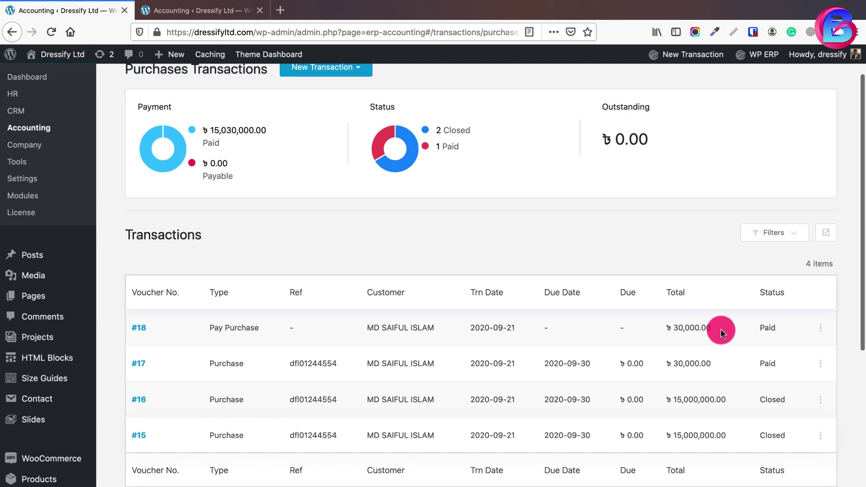
View payment voucher #18, then return to Purchases and open New Transaction
click(140, 328)
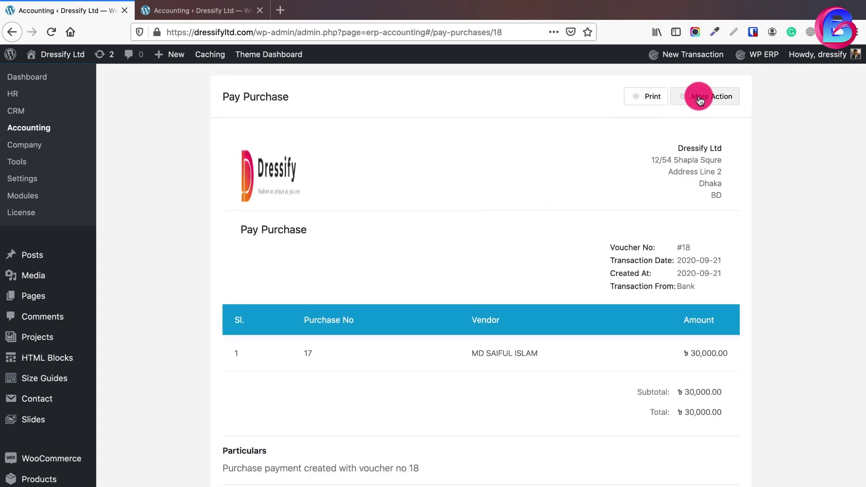
scroll(700, 100, up, 3)
mouse_move(322, 79)
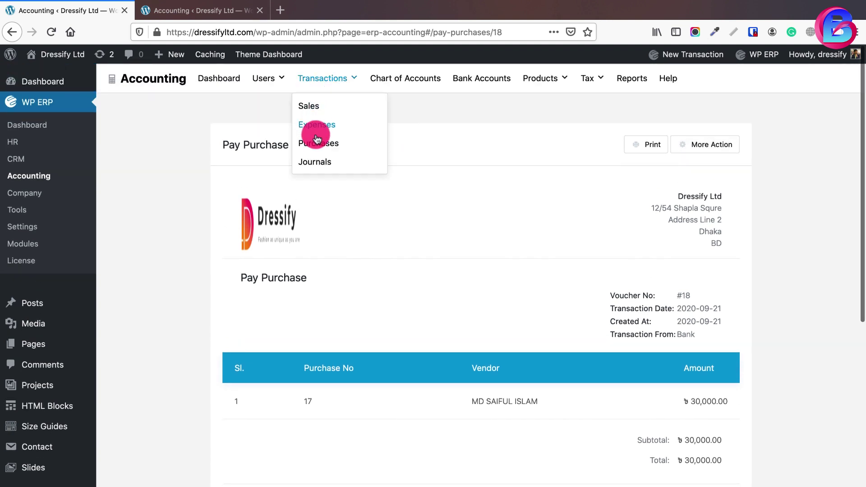
click(316, 143)
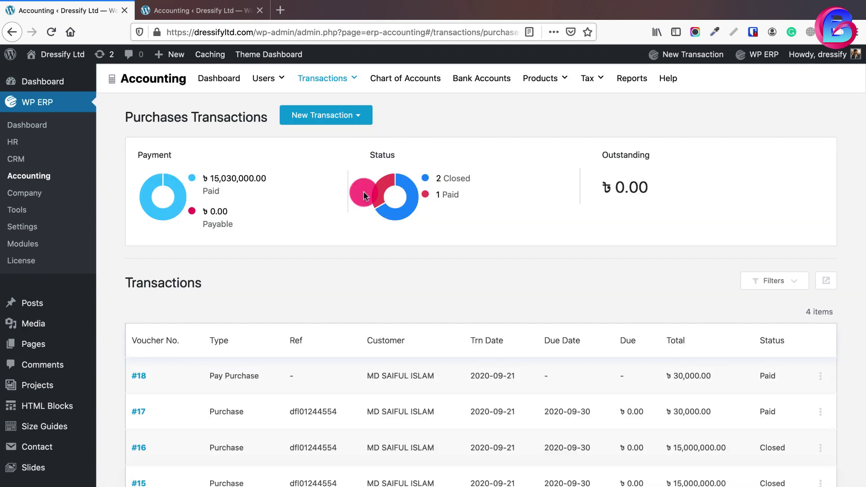
click(356, 121)
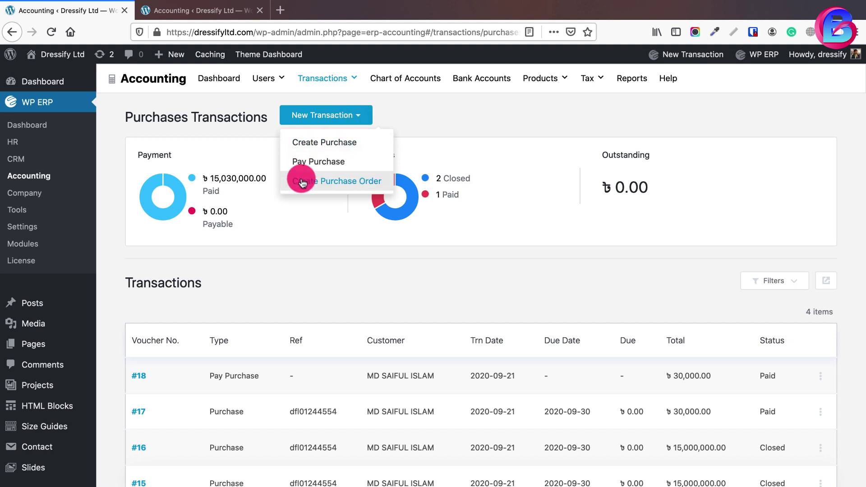
Start a purchase order for the vendor with due date 2020-09-30, reference and billing address
click(347, 181)
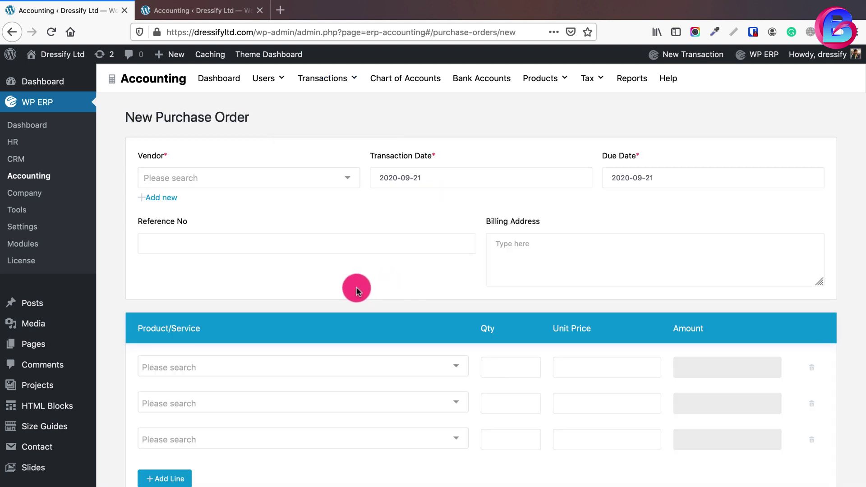
click(345, 177)
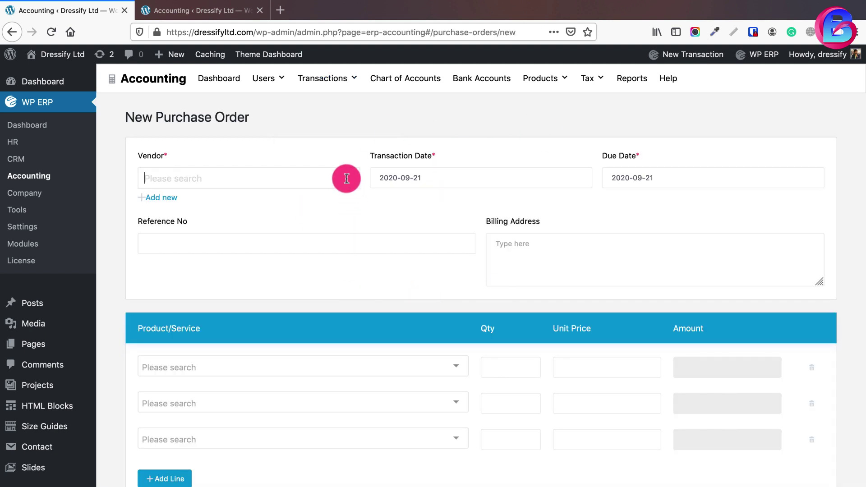
click(223, 199)
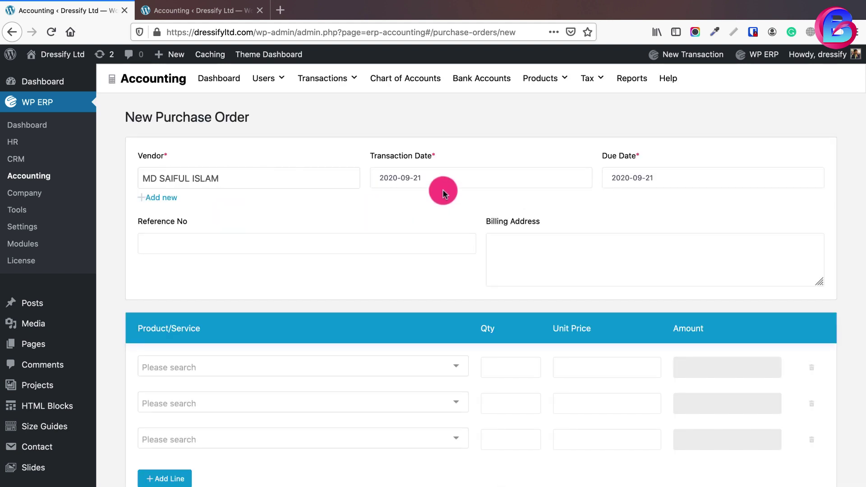
click(618, 179)
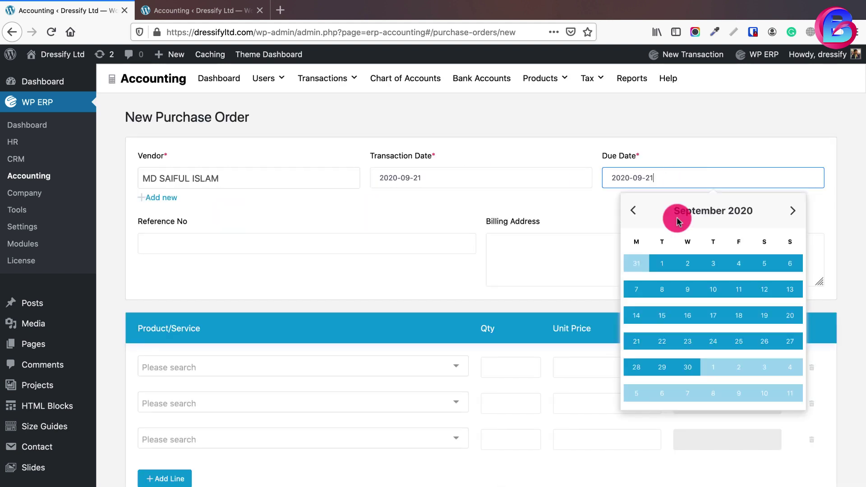
click(689, 369)
click(367, 249)
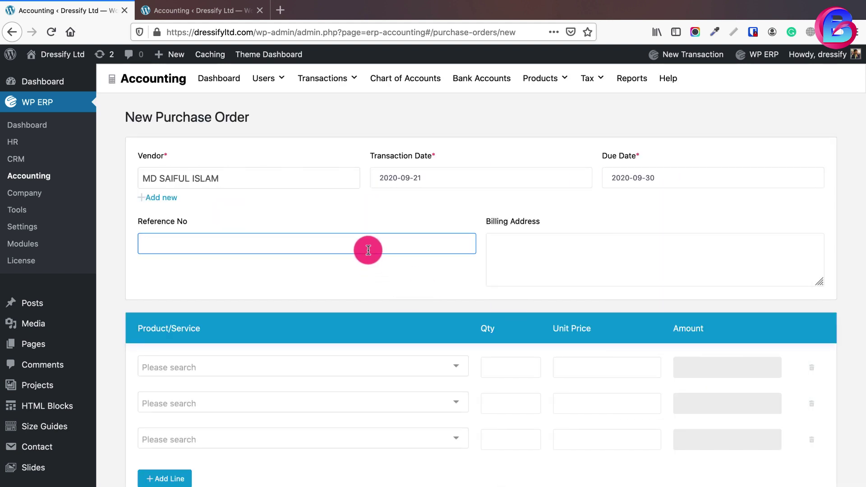
text(dfl01234524123)
click(598, 265)
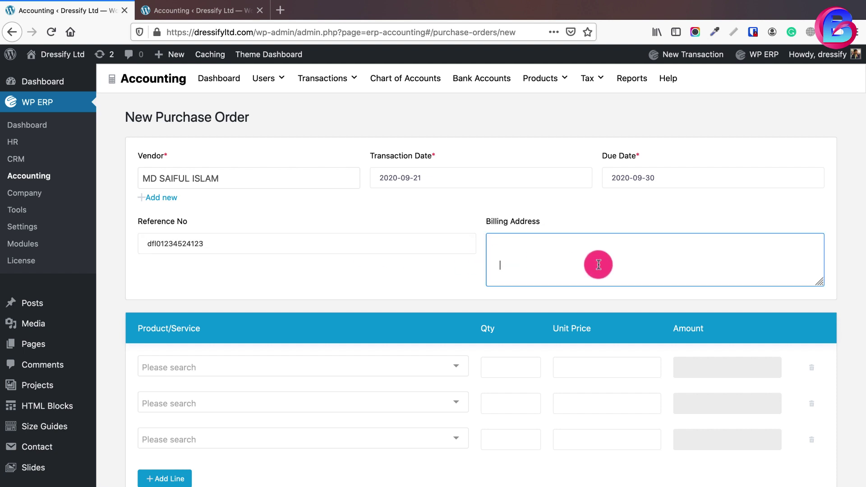
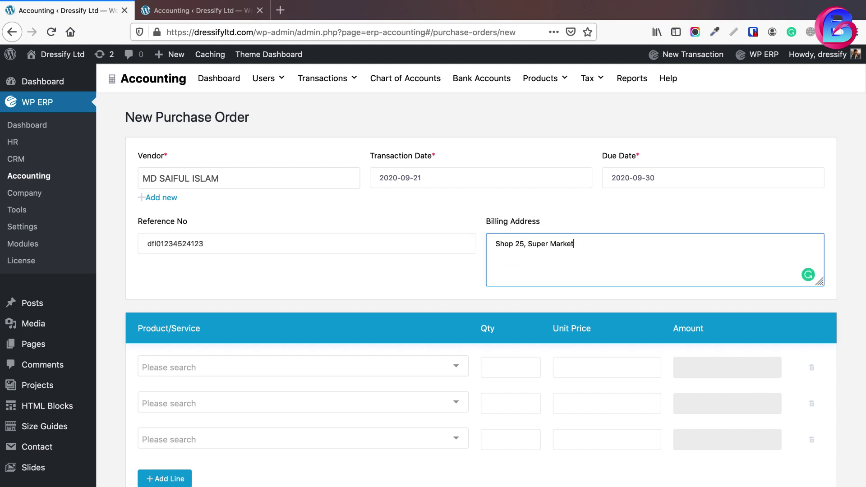
Add 200 T-shirts, delete the empty lines, and save the order
click(454, 366)
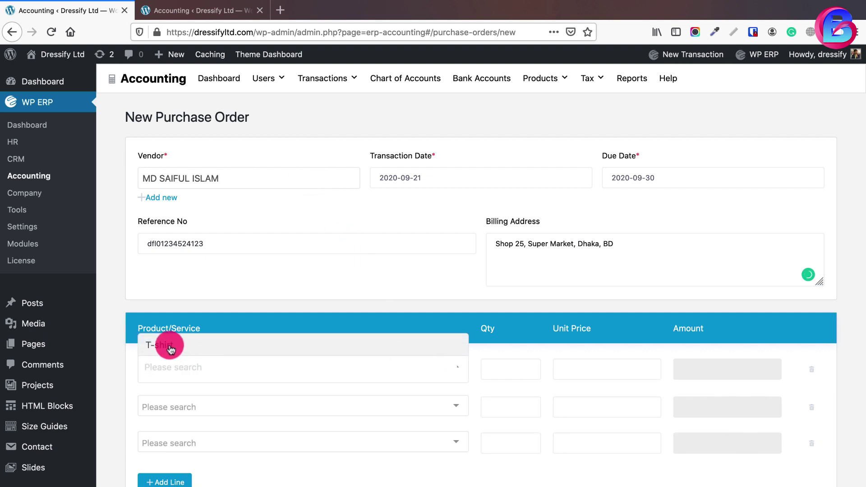
click(171, 346)
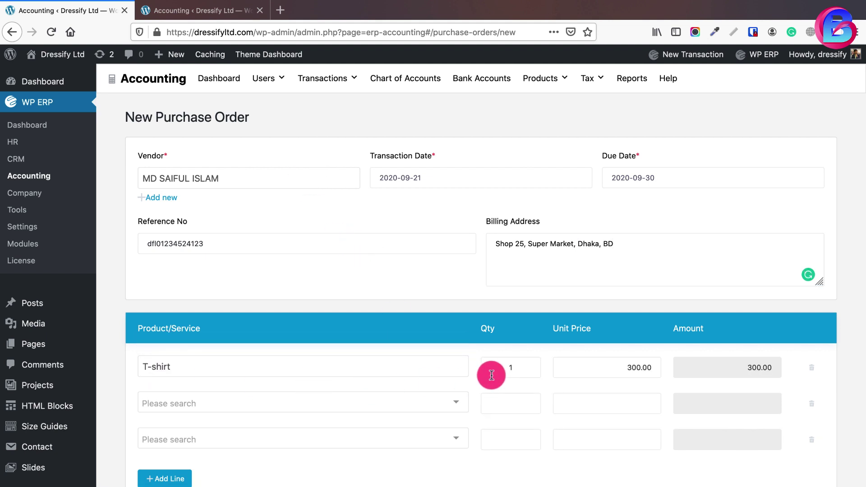
click(502, 367)
text(200)
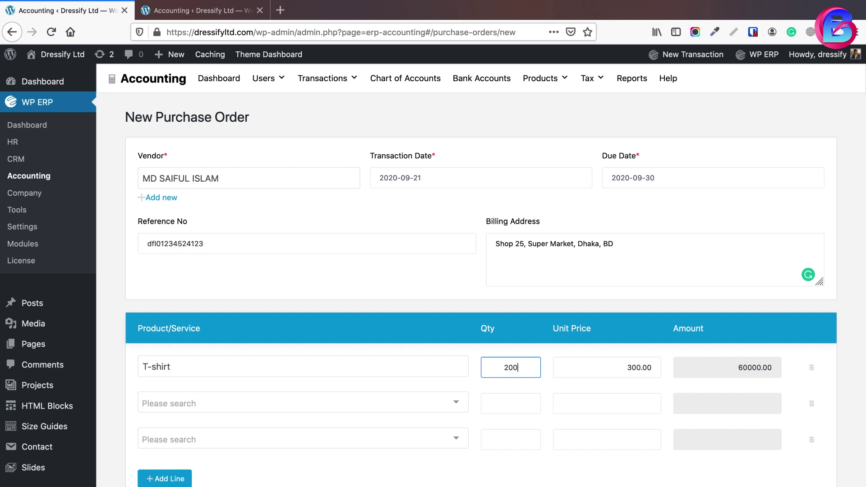
click(811, 439)
click(808, 403)
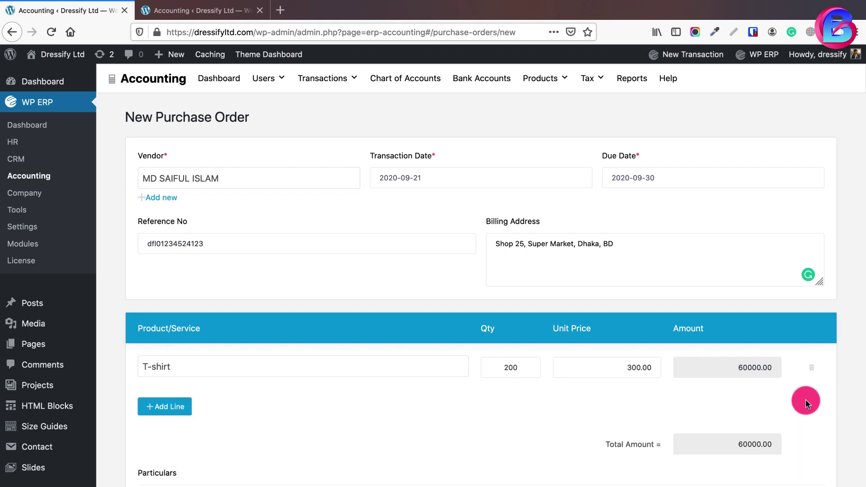
scroll(801, 407, down, 5)
click(776, 429)
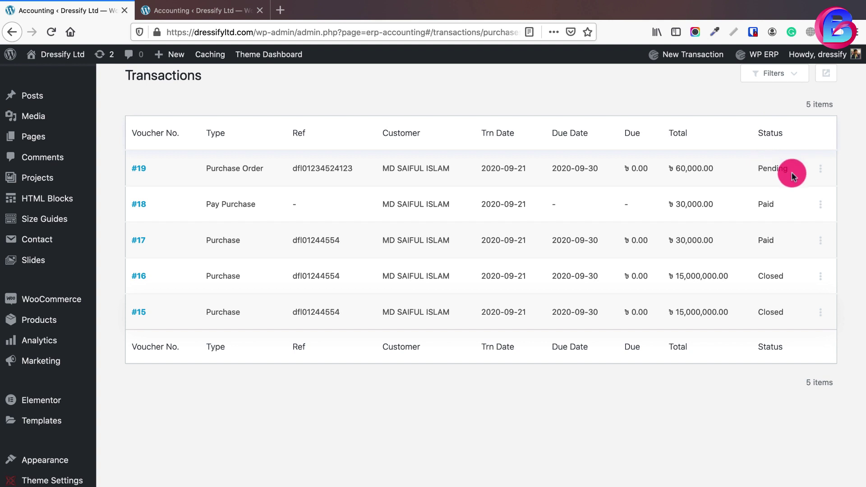
Convert purchase order #19 via Make Purchase, replacing the billing address, and save the conversion
click(820, 169)
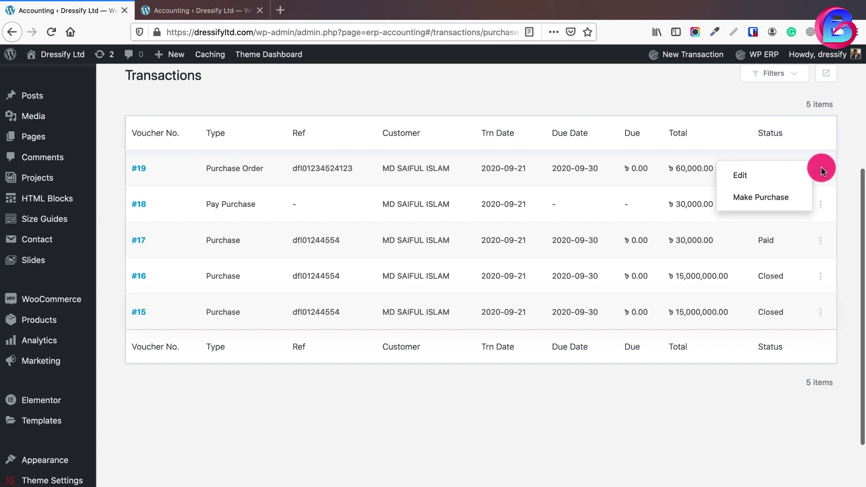
click(760, 197)
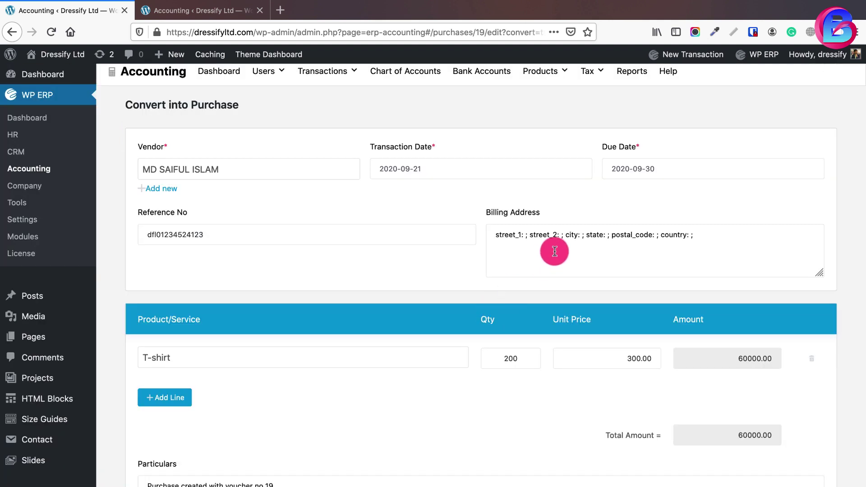
click(555, 245)
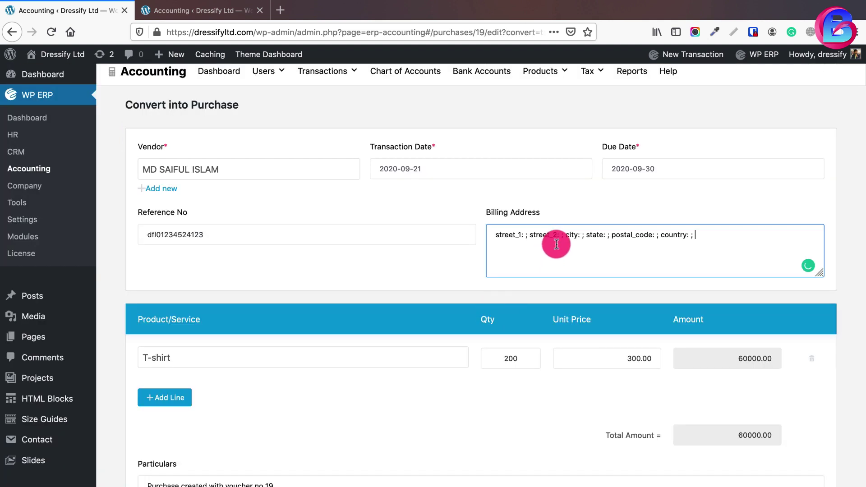
key(ctrl+a)
text(Shop)
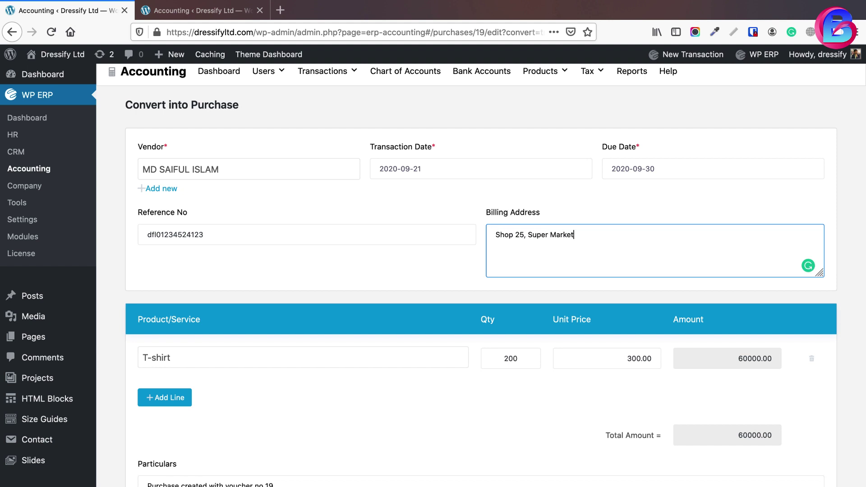
scroll(584, 255, down, 5)
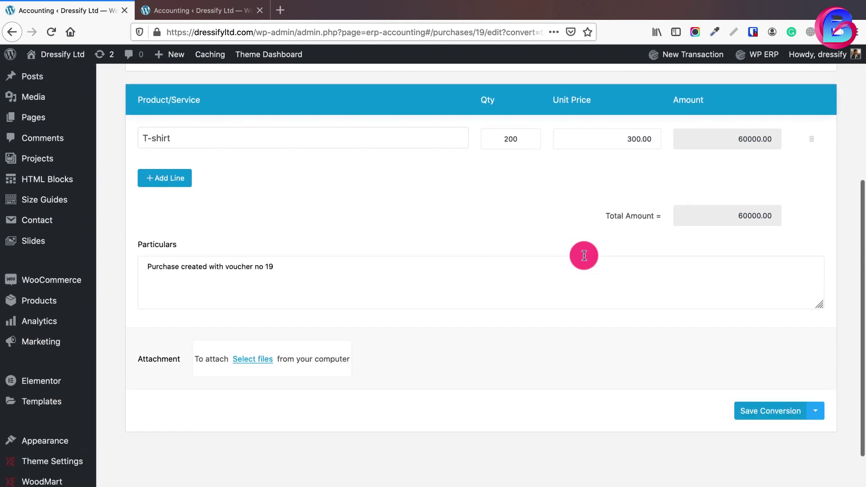
click(773, 417)
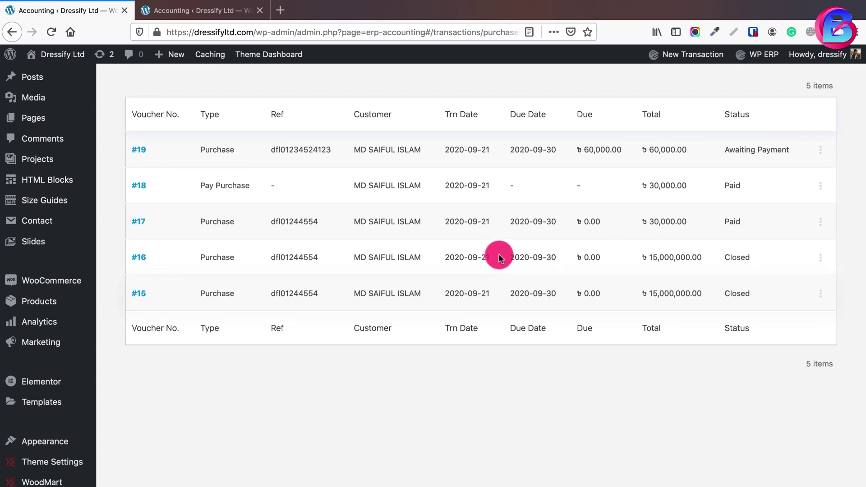
Scroll to the top and bring up the New Transaction dropdown on the Purchases page
scroll(499, 254, up, 5)
click(368, 116)
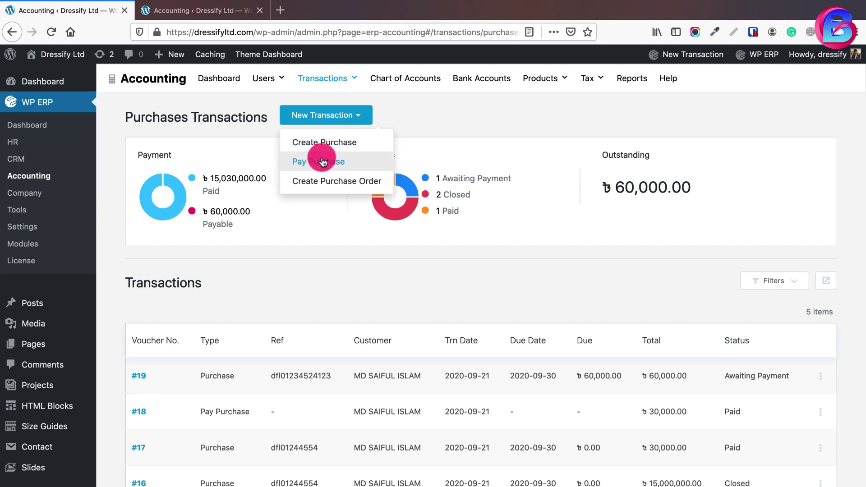
click(734, 377)
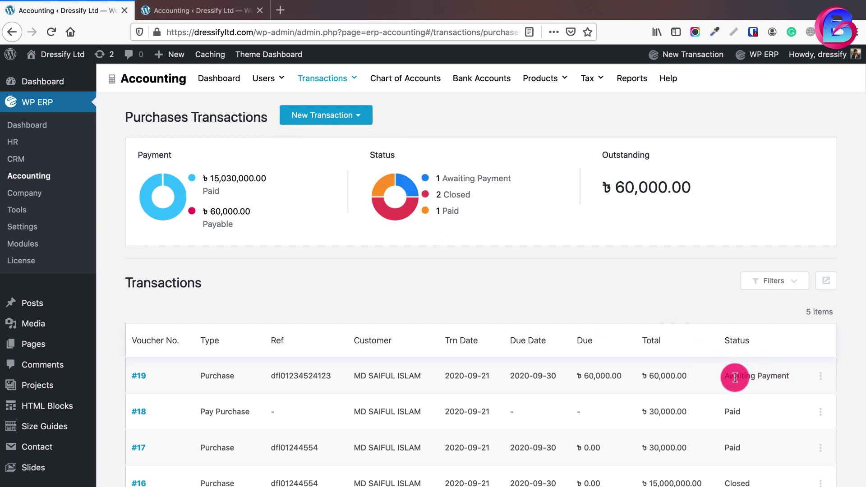
click(350, 115)
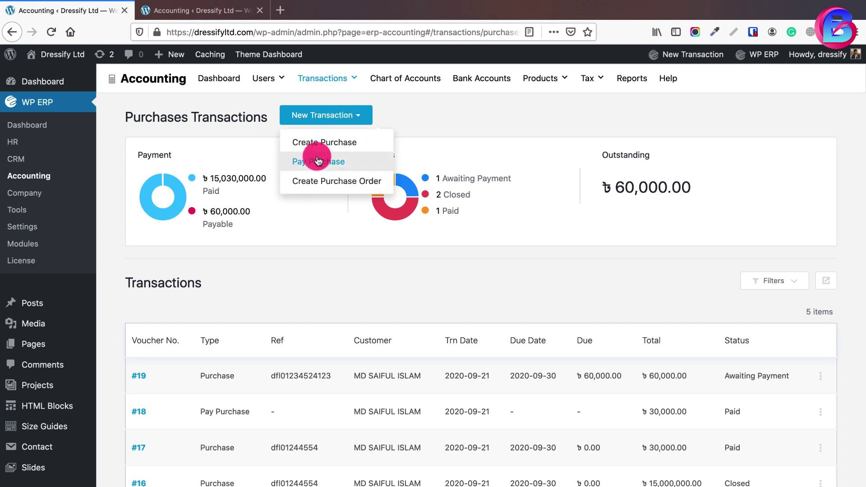
Start a Pay Purchase for the vendor with reference dfl0154441
click(318, 162)
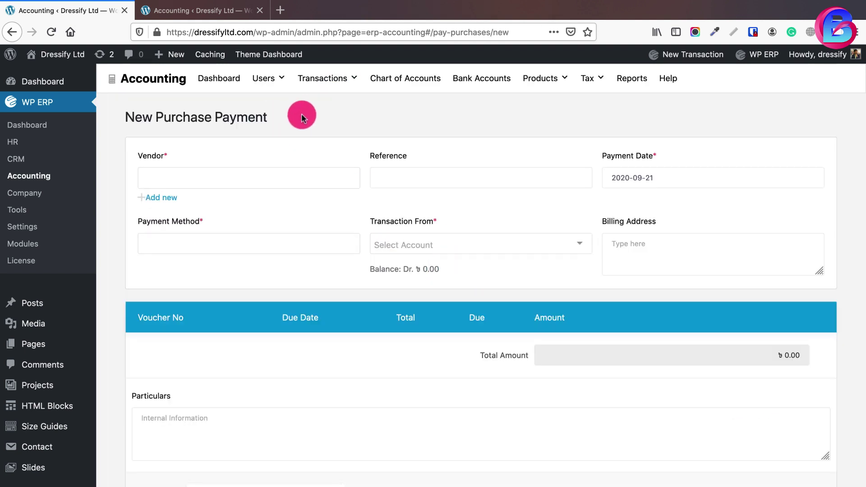
click(312, 174)
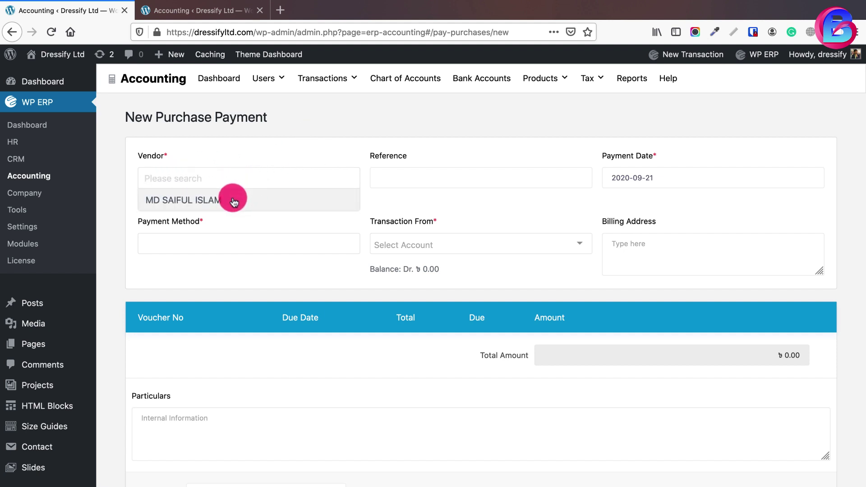
click(231, 194)
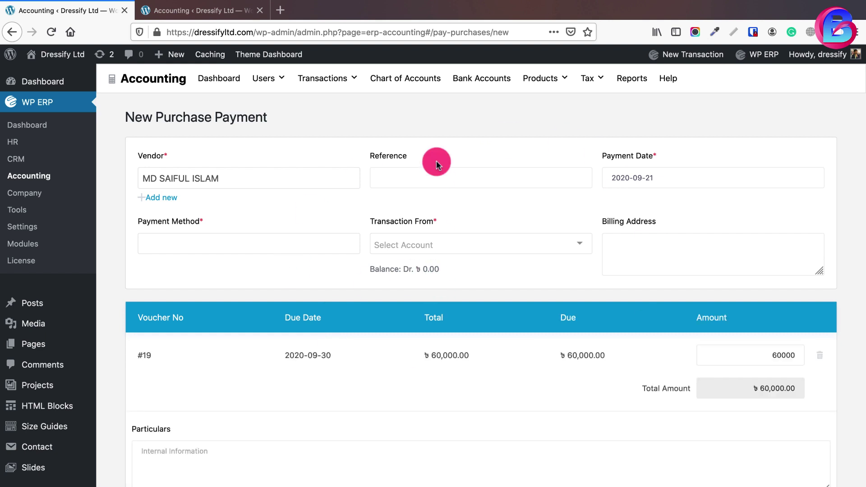
click(432, 178)
text(dfl0154441)
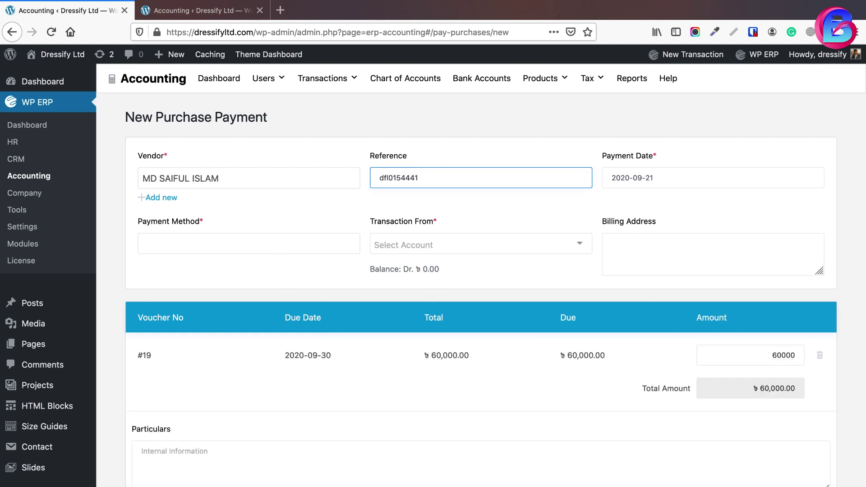
Pay by Bank from Islami Bank Bangladesh Ltd, fill in the billing address, and save
click(305, 239)
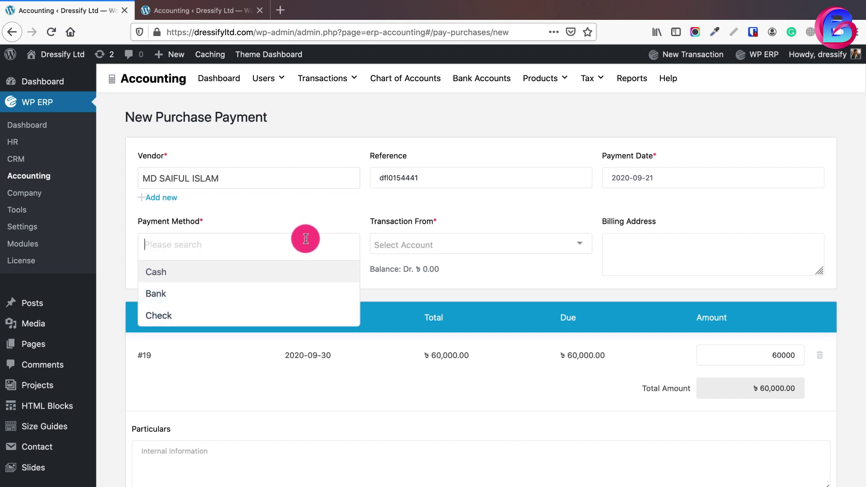
click(195, 293)
click(577, 249)
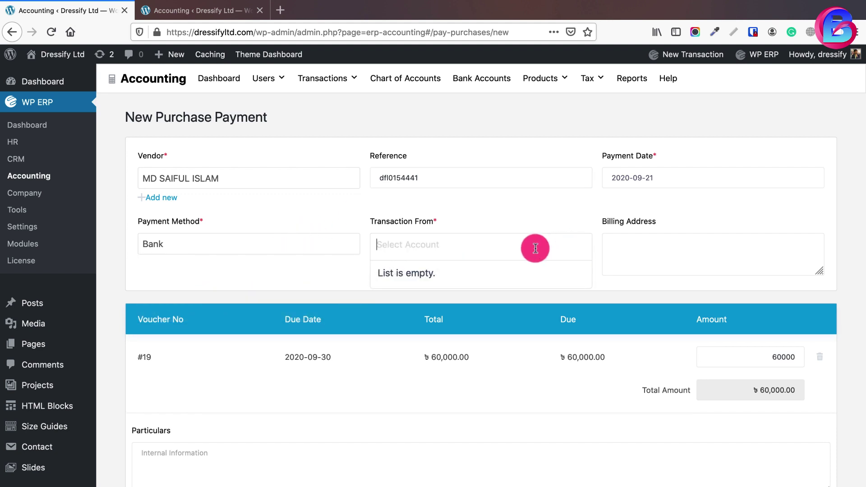
click(457, 272)
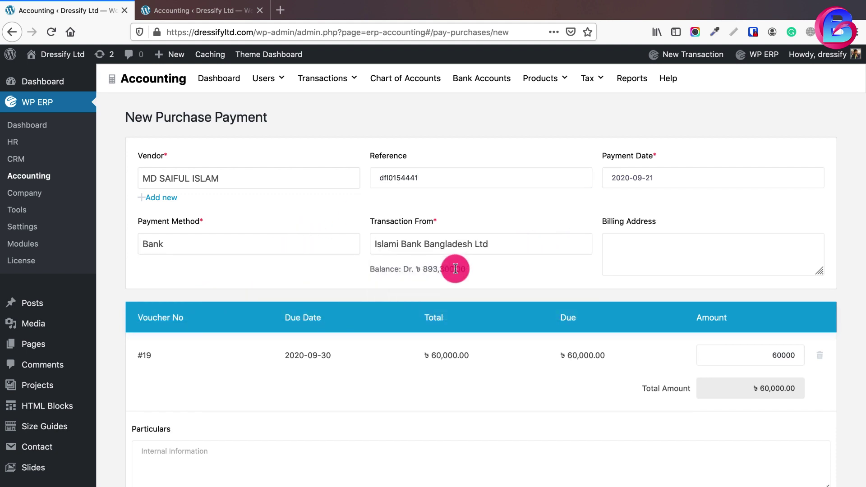
click(637, 253)
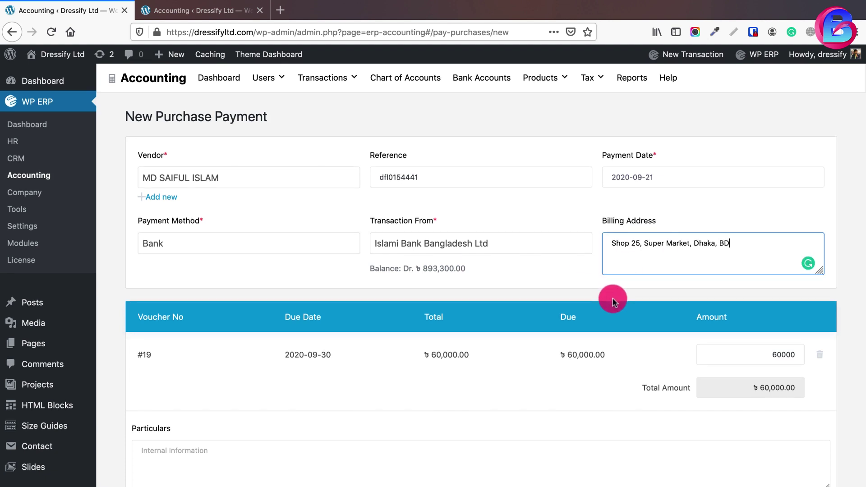
scroll(616, 302, down, 5)
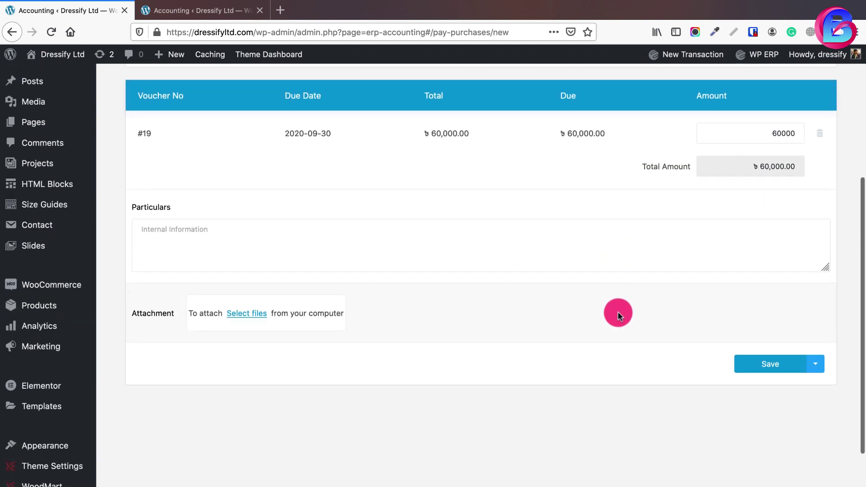
click(777, 371)
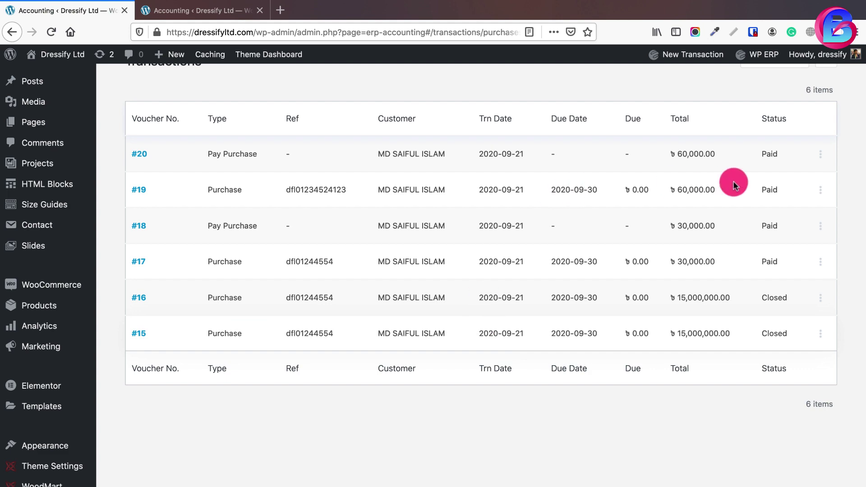
scroll(506, 284, up, 5)
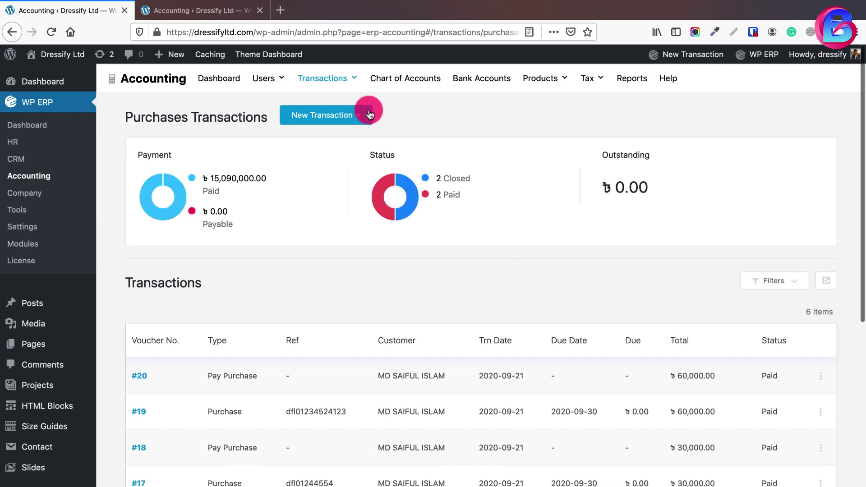
click(359, 115)
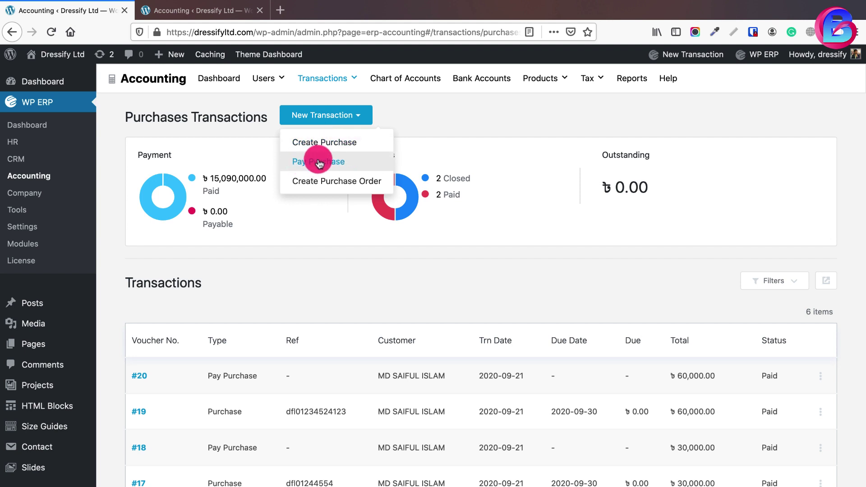
drag(124, 116, 252, 121)
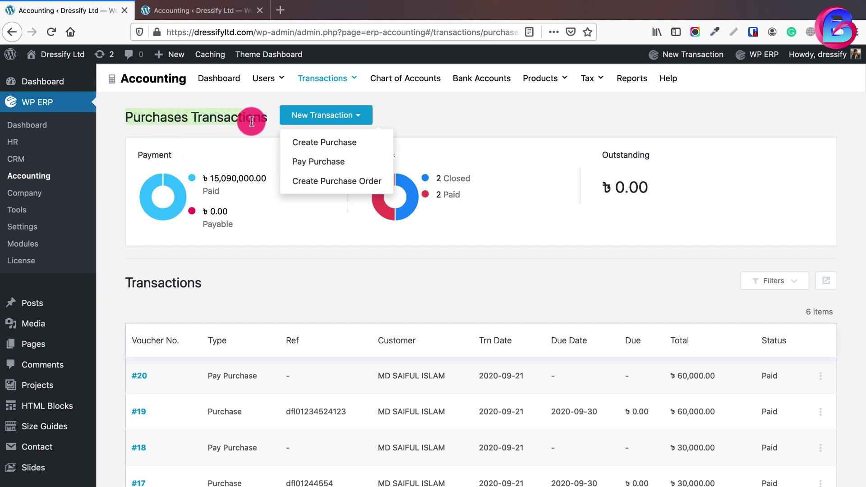
click(257, 122)
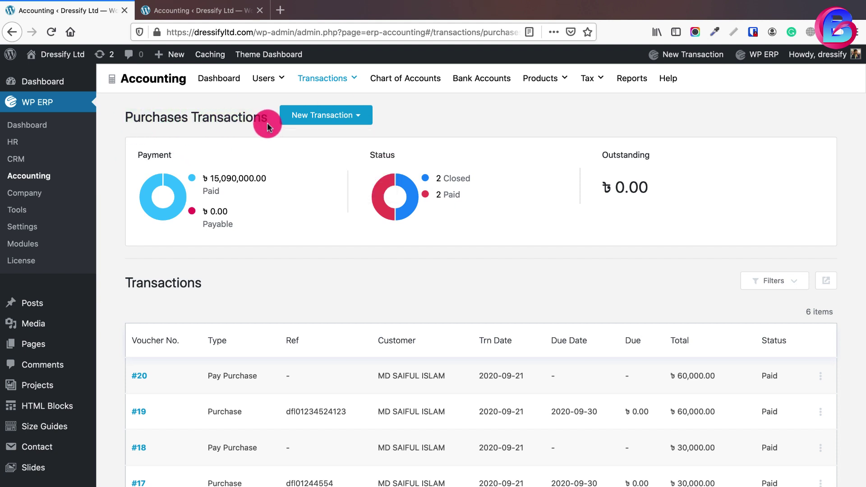